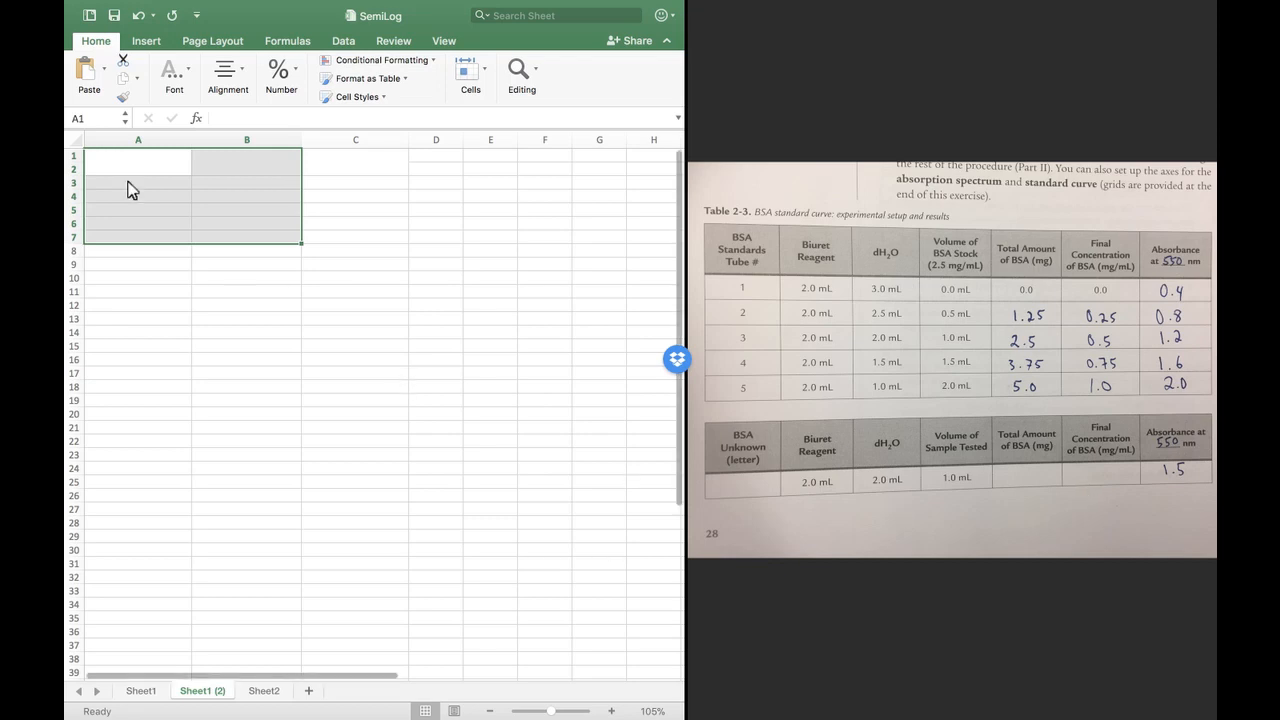
# Enter the column header "BSA Concentration (mg/mL)" in cell A1
pyautogui.click(113, 160)
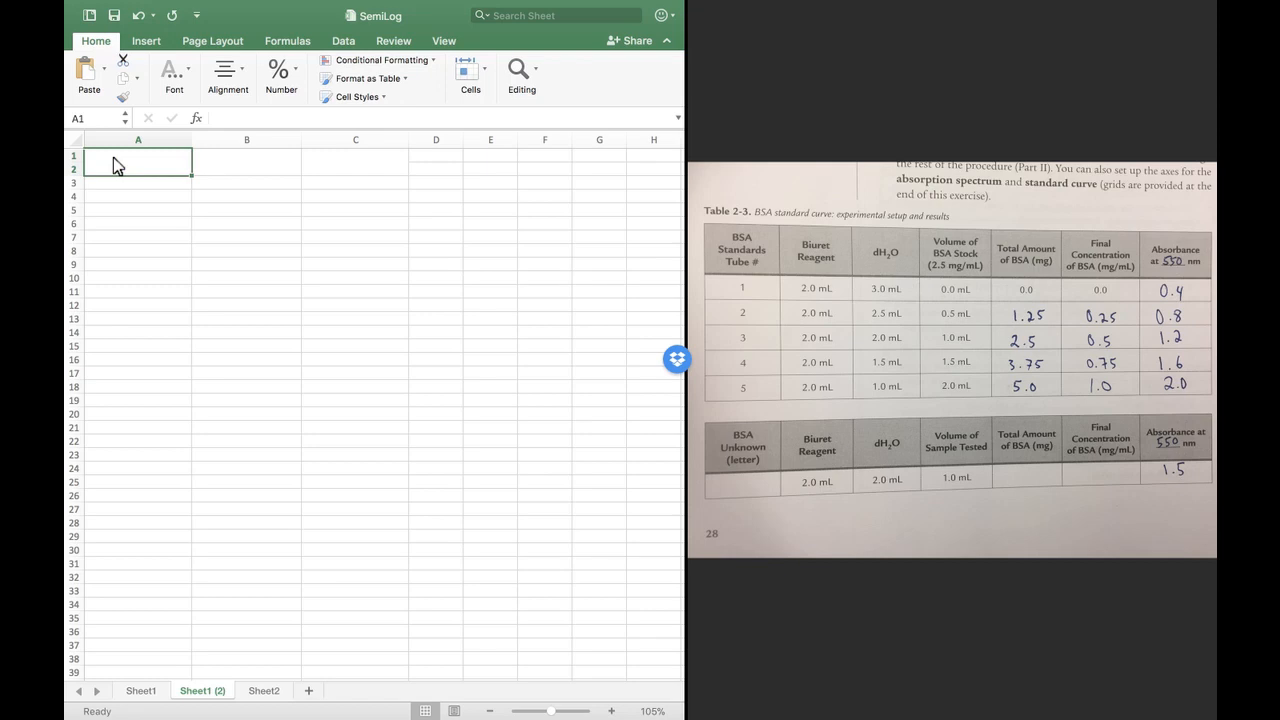
pyautogui.write('BSA ')
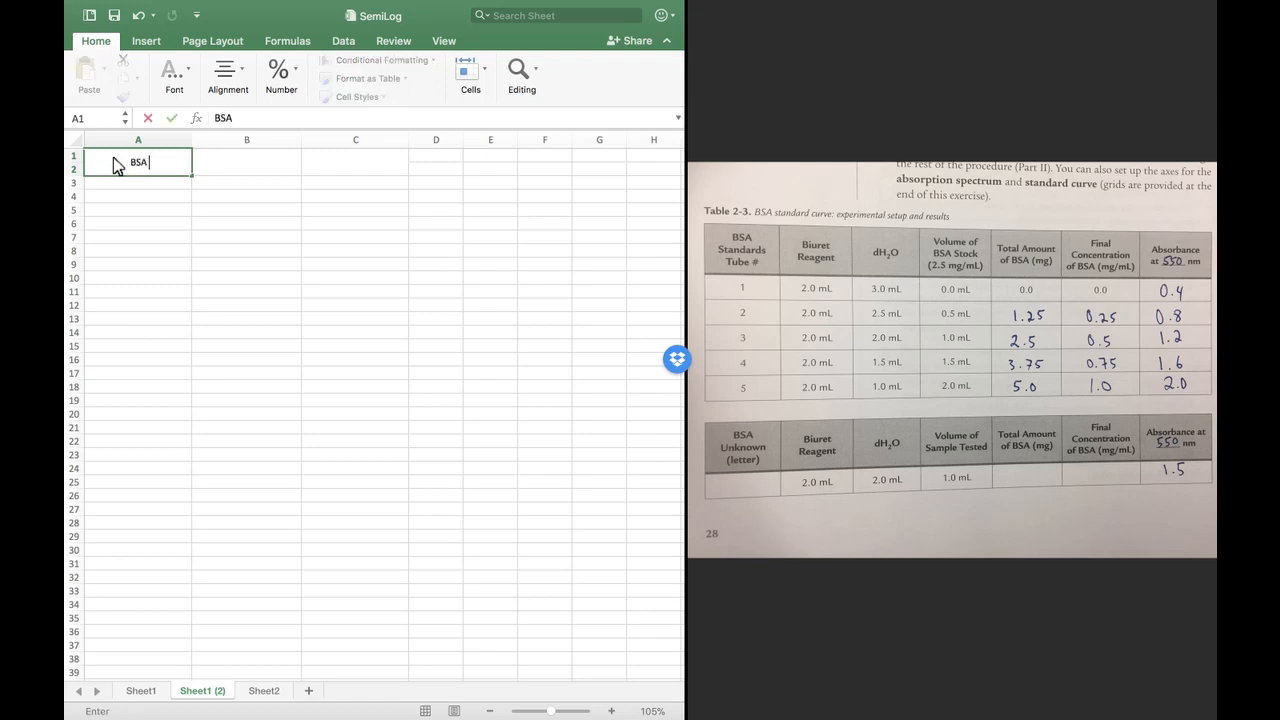
pyautogui.write('Concentration (mg/mL)')
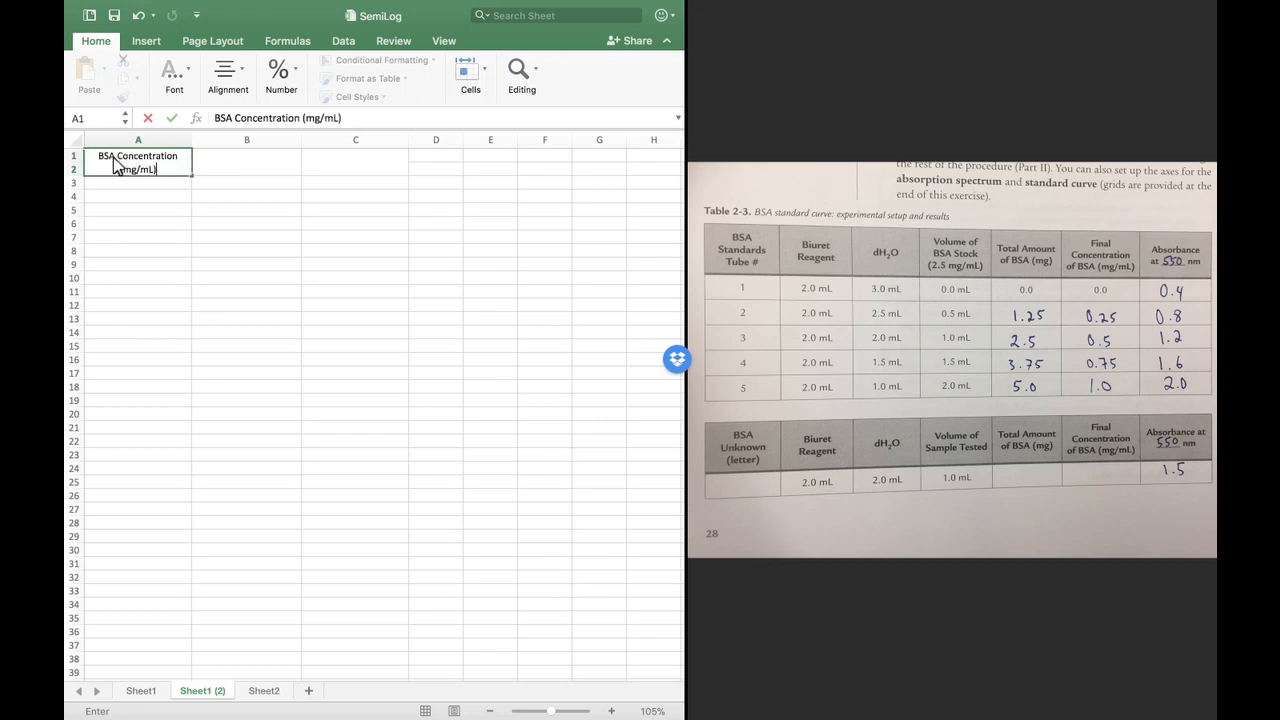
pyautogui.press('Return')
# Fill cells A3 to A7 with the concentrations 0, 0.25, 0.5, 0.75 and 1
pyautogui.write('0')
pyautogui.press('Return')
pyautogui.write('.25')
pyautogui.press('Return')
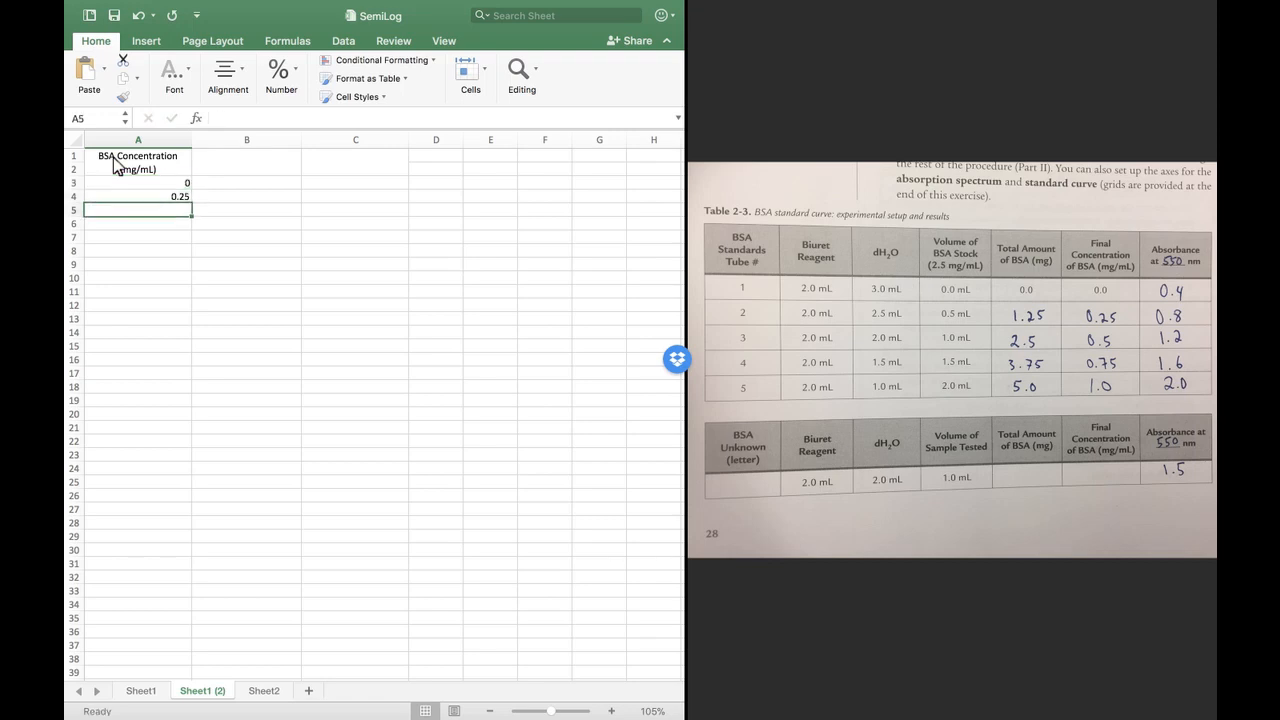
pyautogui.write('.5')
pyautogui.press('Return')
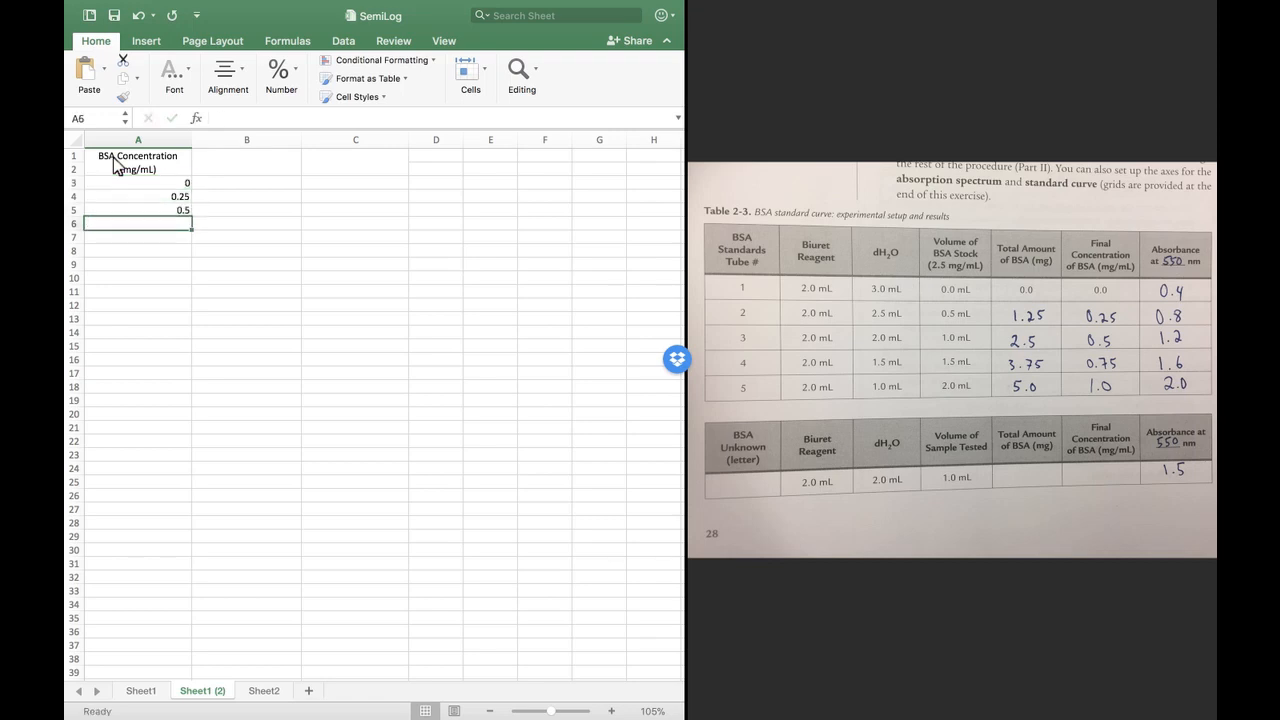
pyautogui.write('.75')
pyautogui.press('Return')
pyautogui.write('1')
pyautogui.press('Return')
# Enter the column header "Absorbance (at 550 nm)" in cell B1
pyautogui.press('Tab')
pyautogui.press('Up')
pyautogui.press('Up')
pyautogui.press('Up')
pyautogui.press('Up')
pyautogui.press('Up')
pyautogui.press('Up')
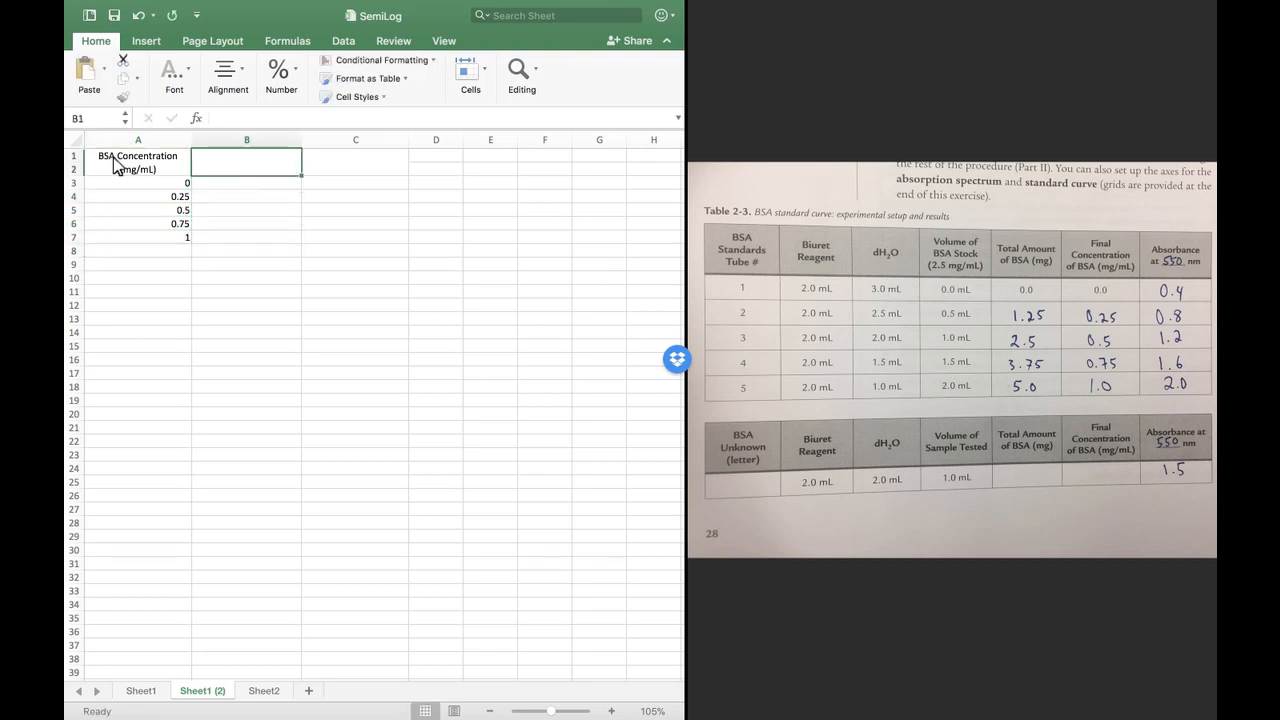
pyautogui.write('Absorb')
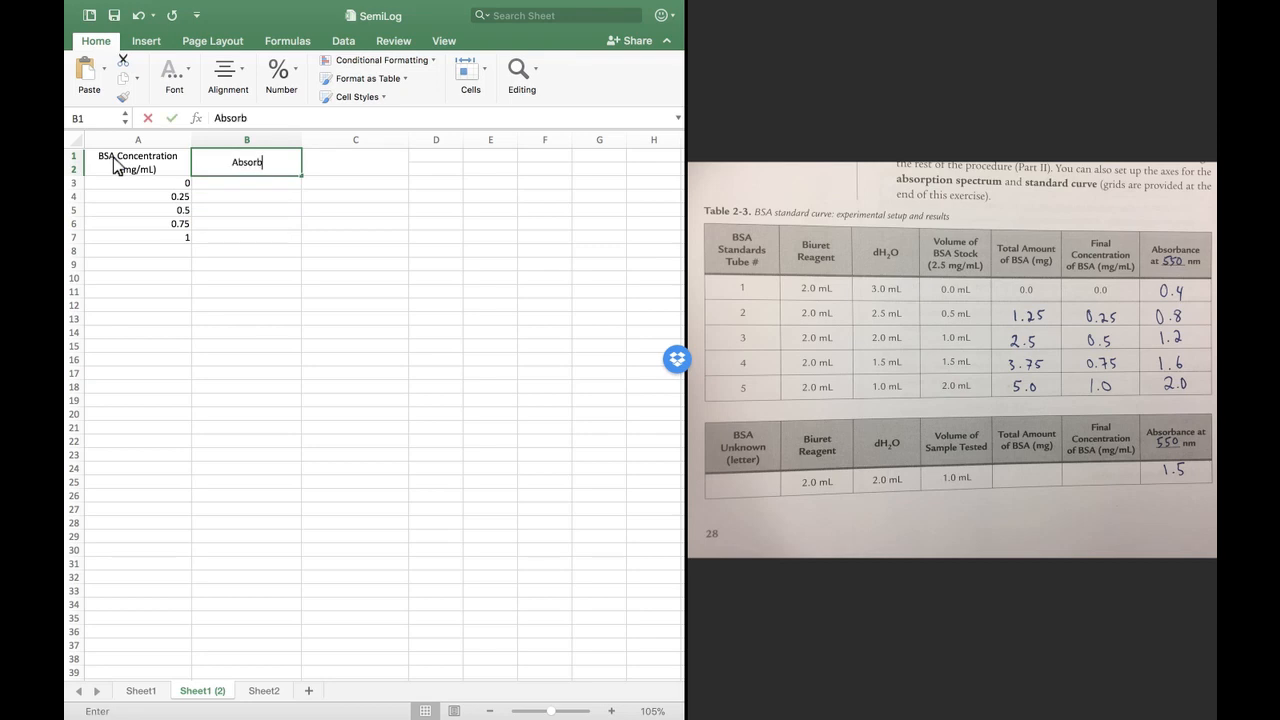
pyautogui.write('ance (a')
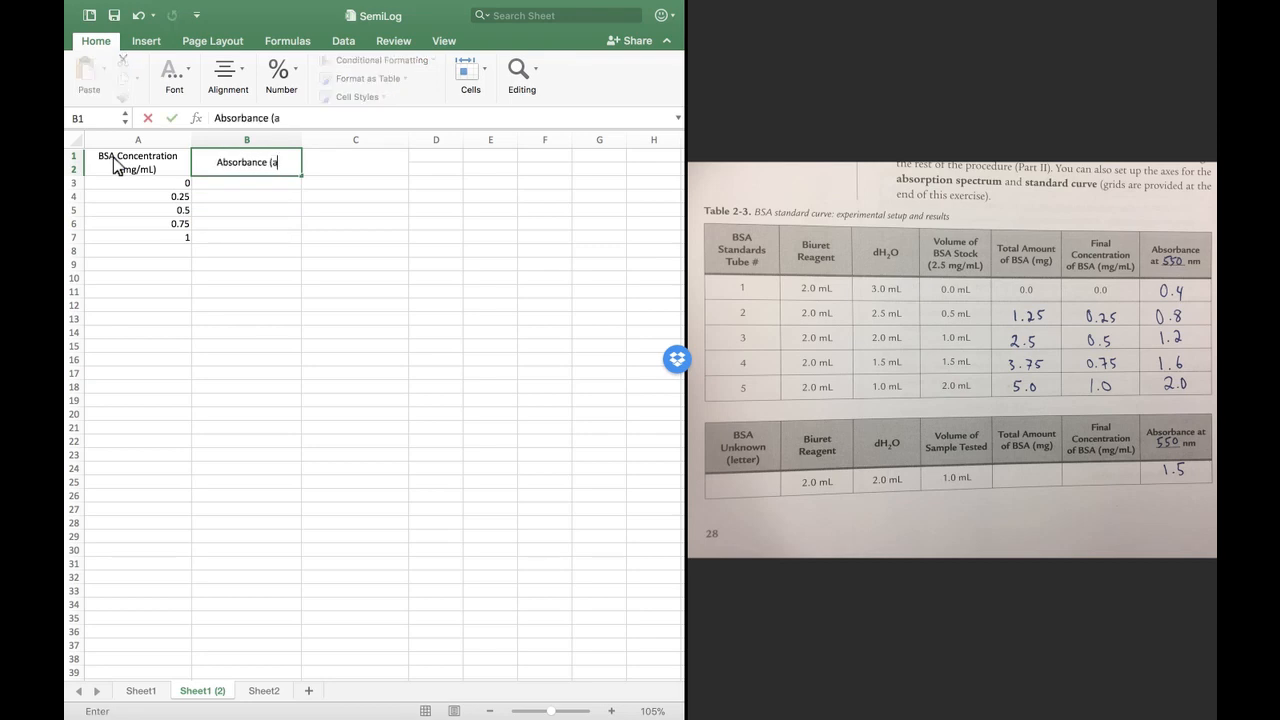
pyautogui.write('t 550 nm)')
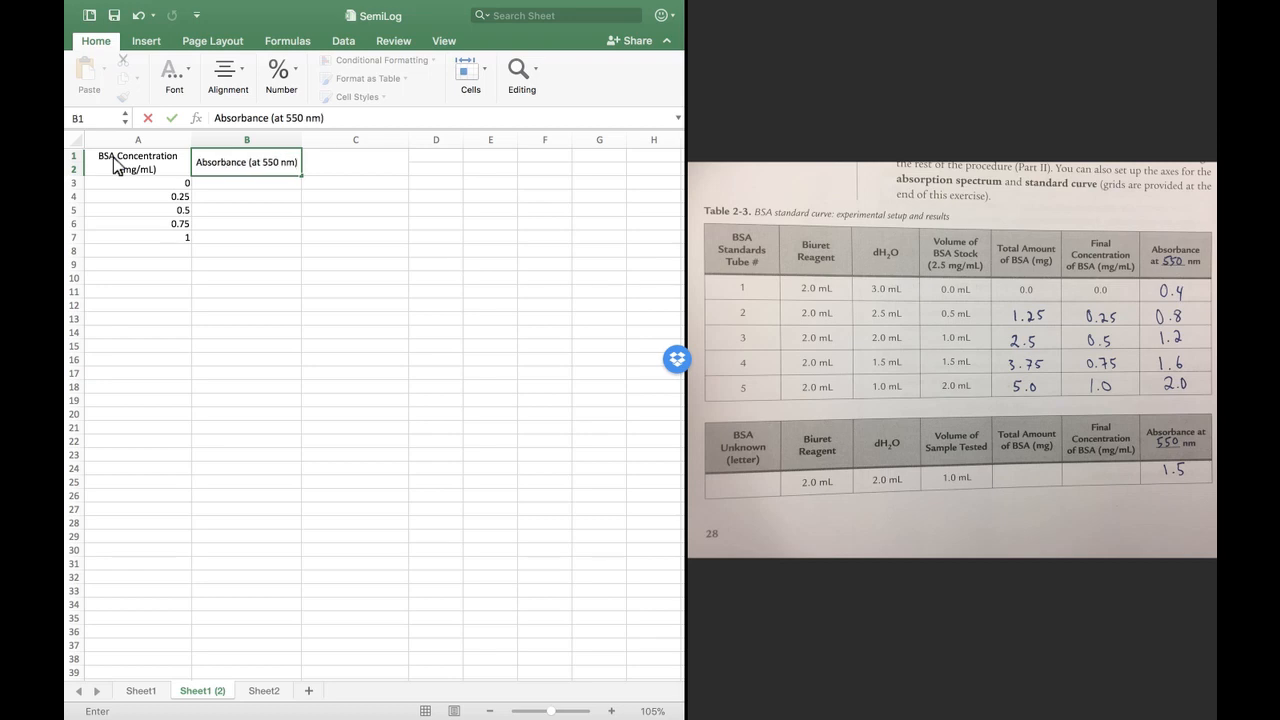
pyautogui.press('Return')
# Fill cells B3 to B7 with the absorbance values 0.4, 0.8, 1.2, 1.6 and 2
pyautogui.write('.4')
pyautogui.press('Return')
pyautogui.write('.8')
pyautogui.press('Return')
pyautogui.write('1.2')
pyautogui.press('Return')
pyautogui.write('1.6')
pyautogui.press('Return')
pyautogui.write('2')
pyautogui.press('Return')
pyautogui.click(176, 306)
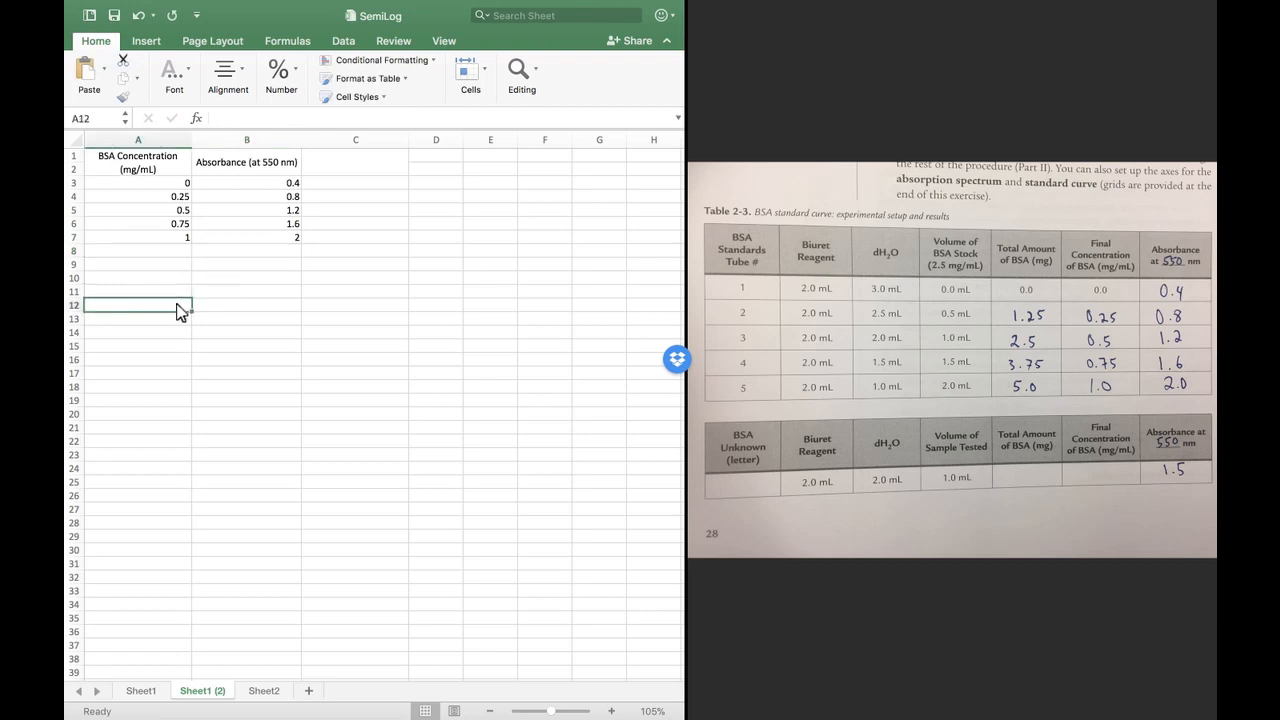
# Insert a markers-only scatter chart from the concentration and absorbance data in A1:B7
pyautogui.moveTo(94, 166); pyautogui.dragTo(269, 243)
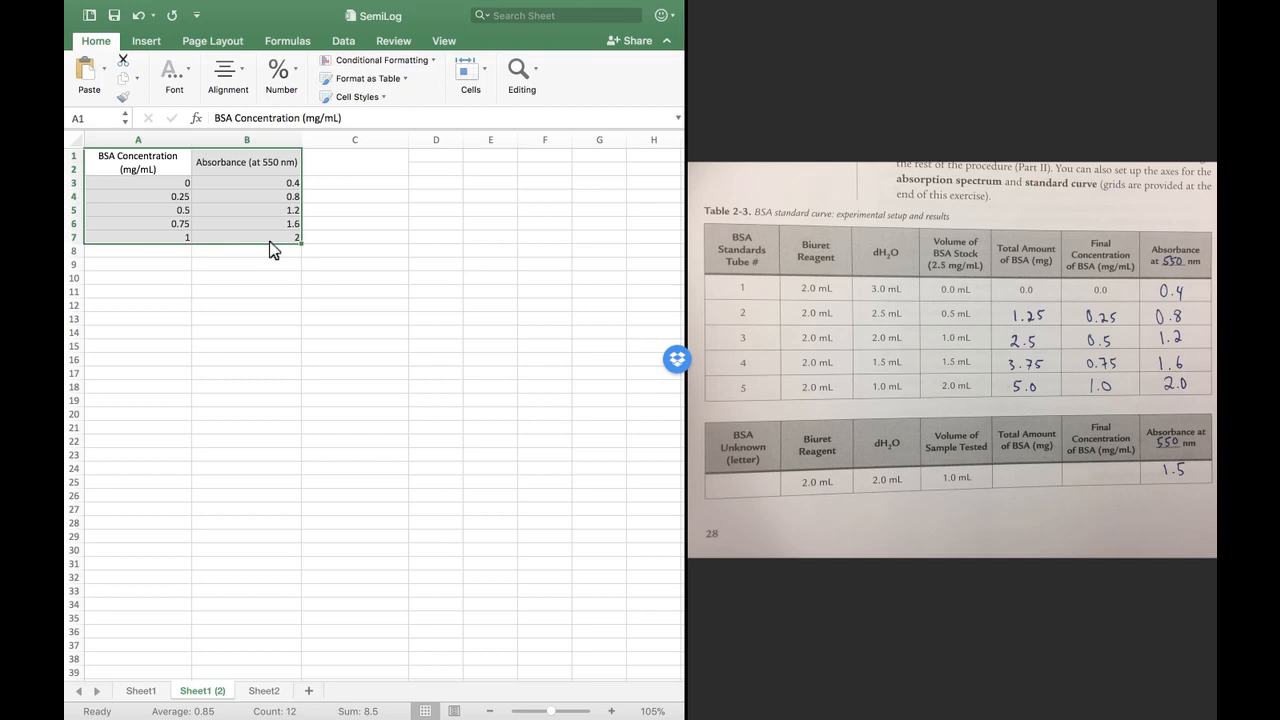
pyautogui.click(146, 44)
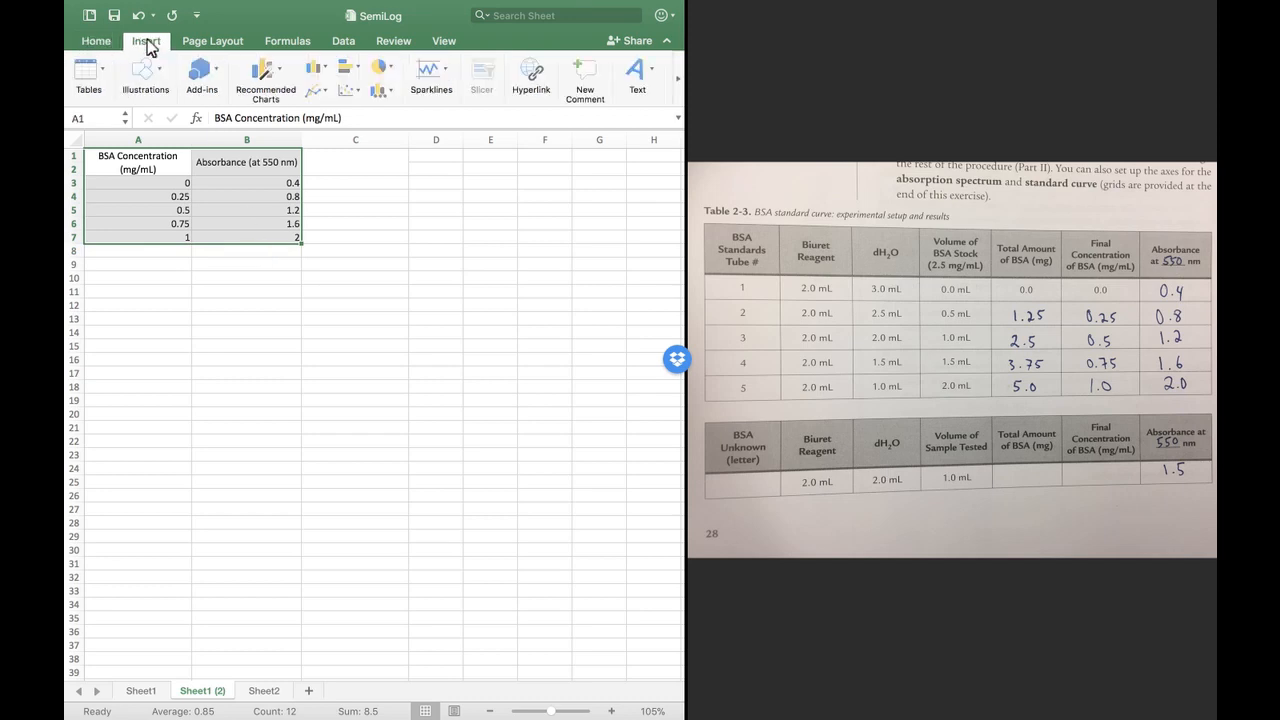
pyautogui.click(358, 95)
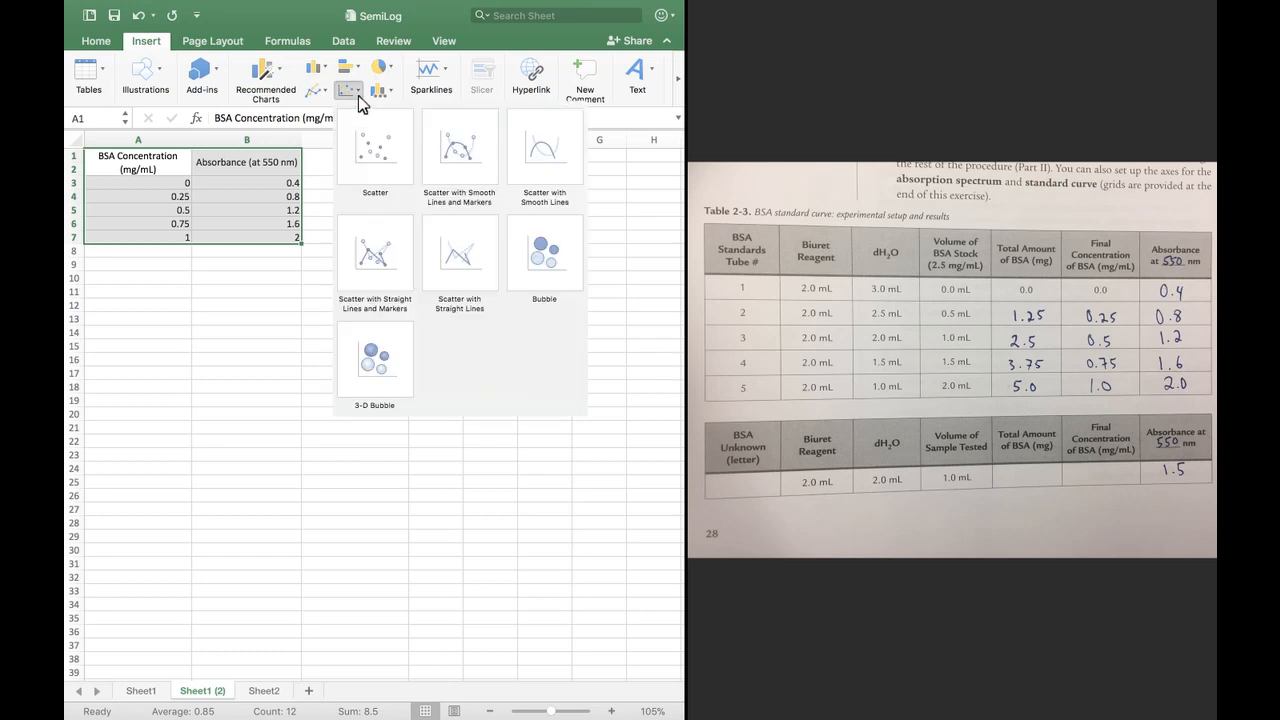
pyautogui.click(403, 177)
# Place the chart below the data table at a larger size, and delete its chart title
pyautogui.moveTo(505, 362); pyautogui.dragTo(442, 303)
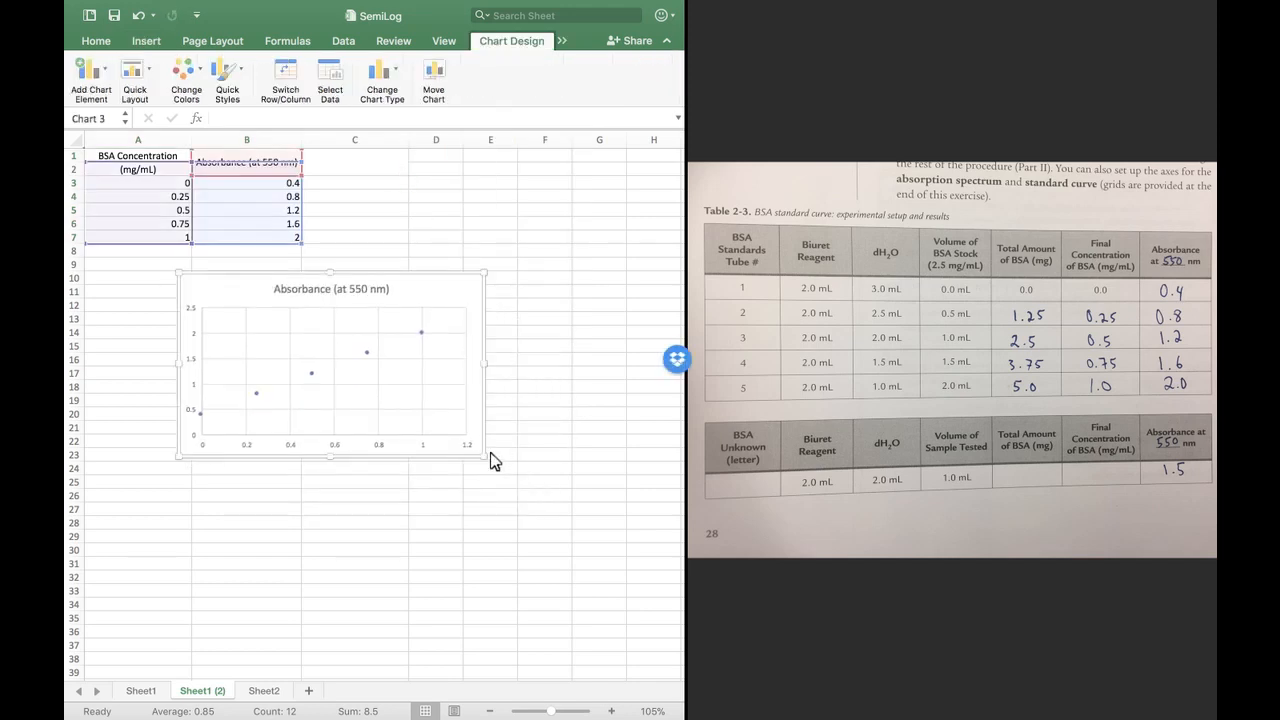
pyautogui.moveTo(490, 453); pyautogui.dragTo(602, 549)
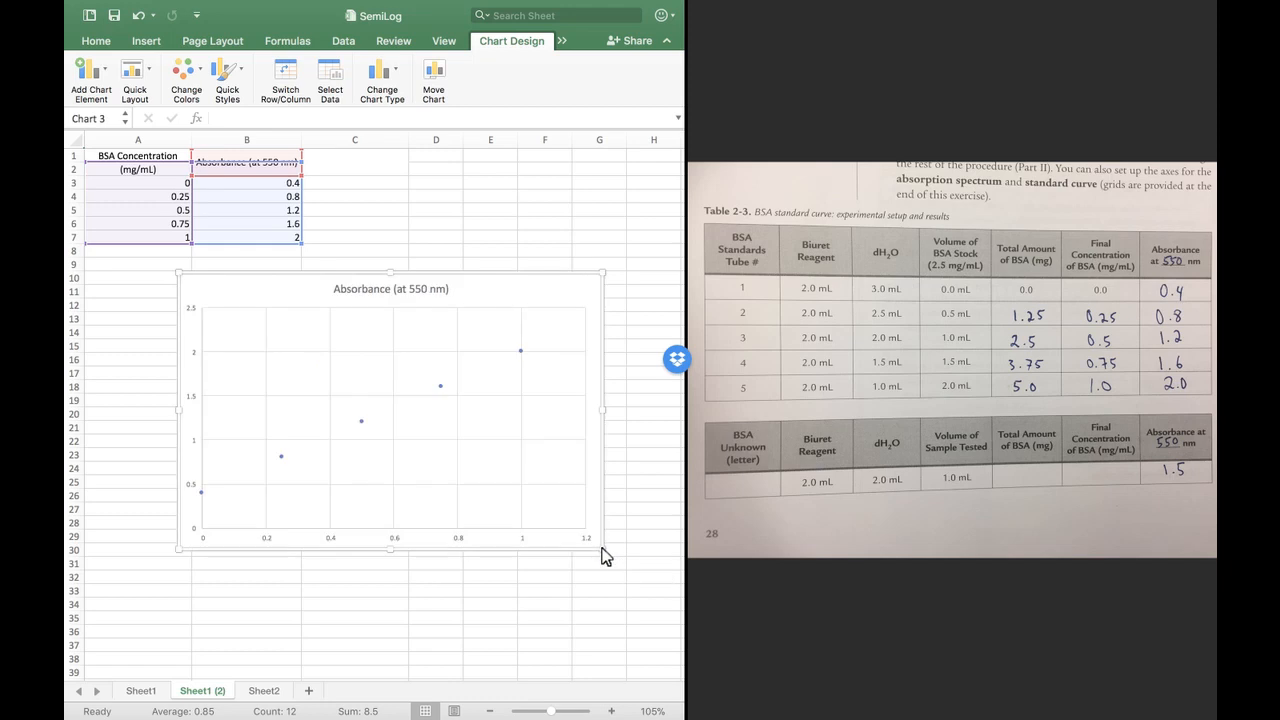
pyautogui.click(429, 296)
pyautogui.press('Delete')
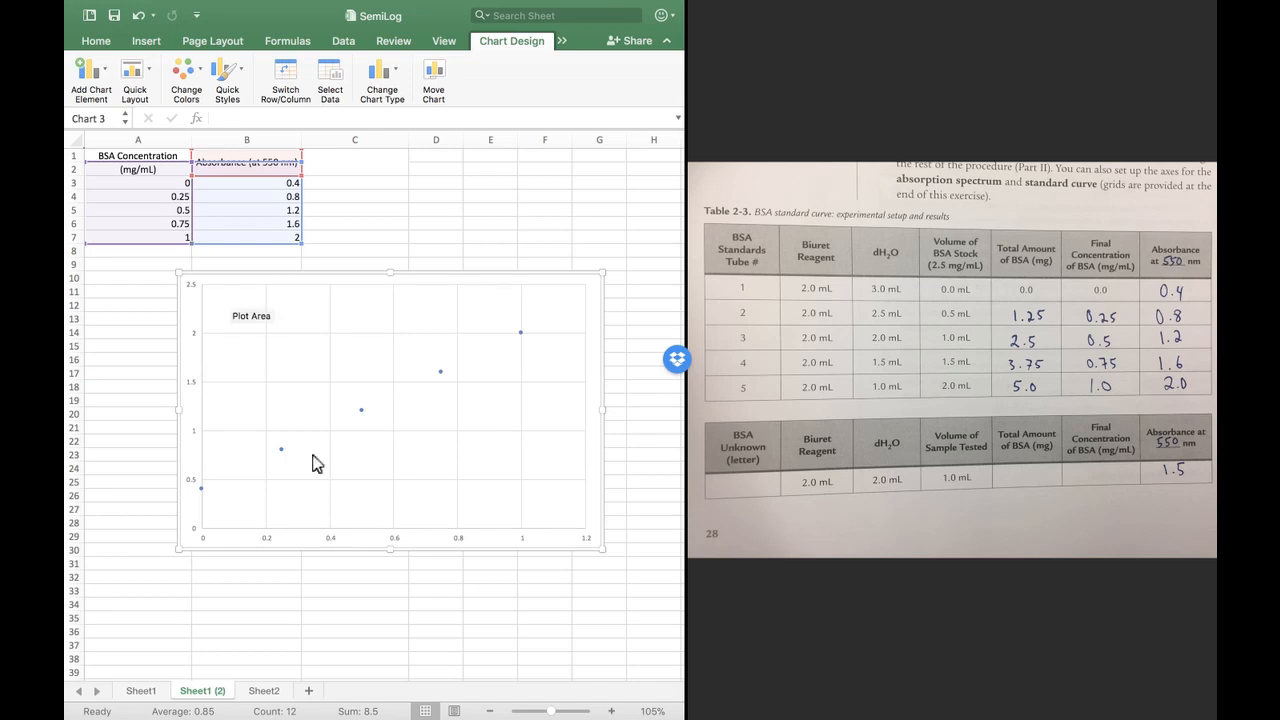
# Add a primary horizontal axis title to the chart reading "BSA Concentration (mg/mL)"
pyautogui.click(187, 522)
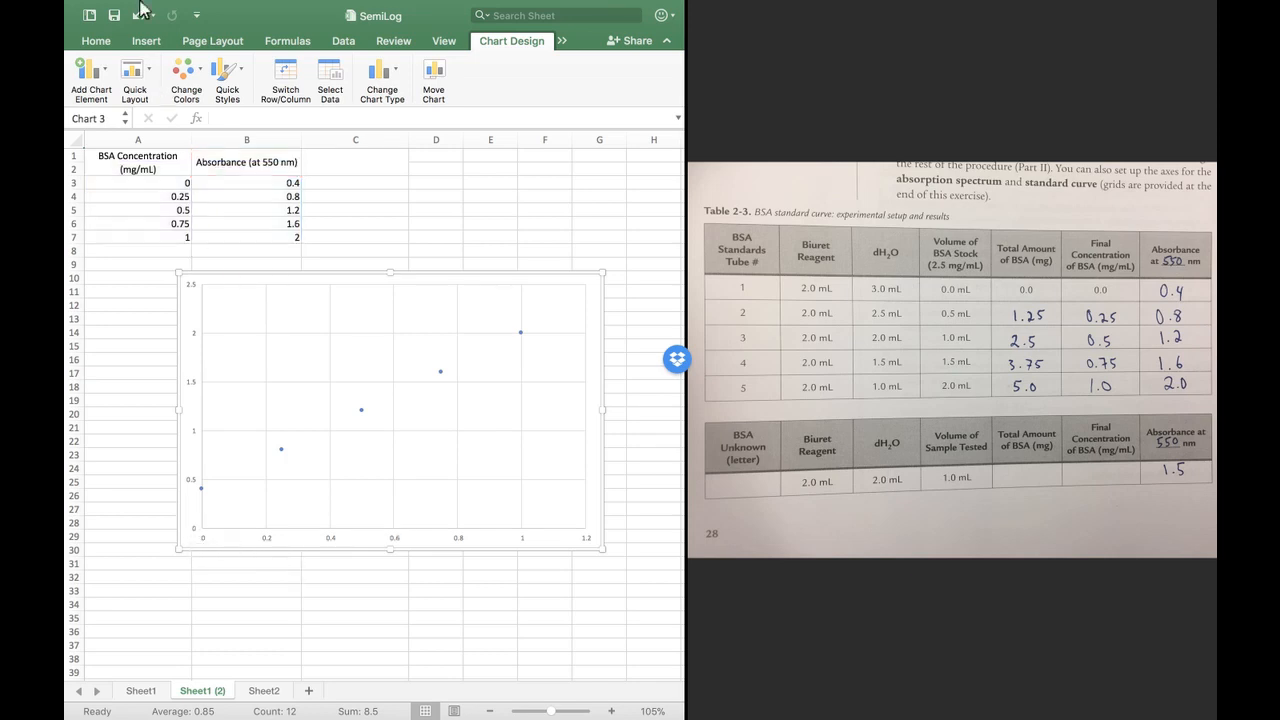
pyautogui.click(105, 80)
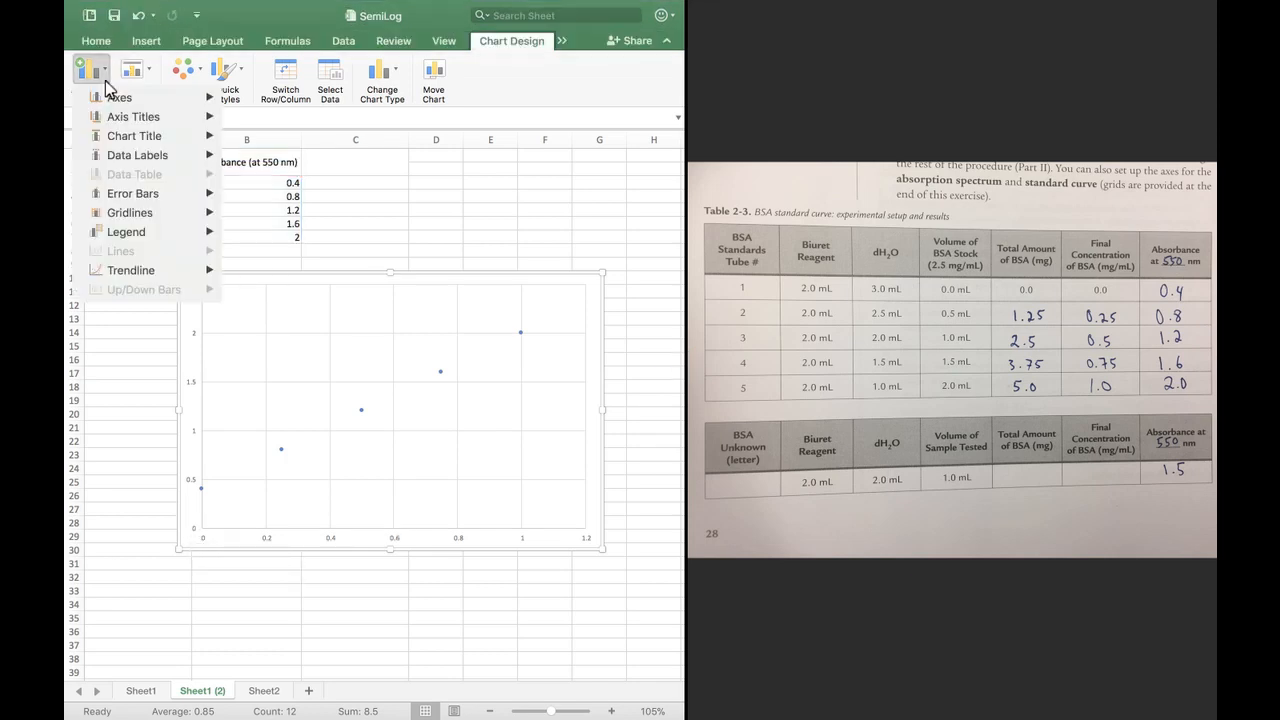
pyautogui.moveTo(147, 123)
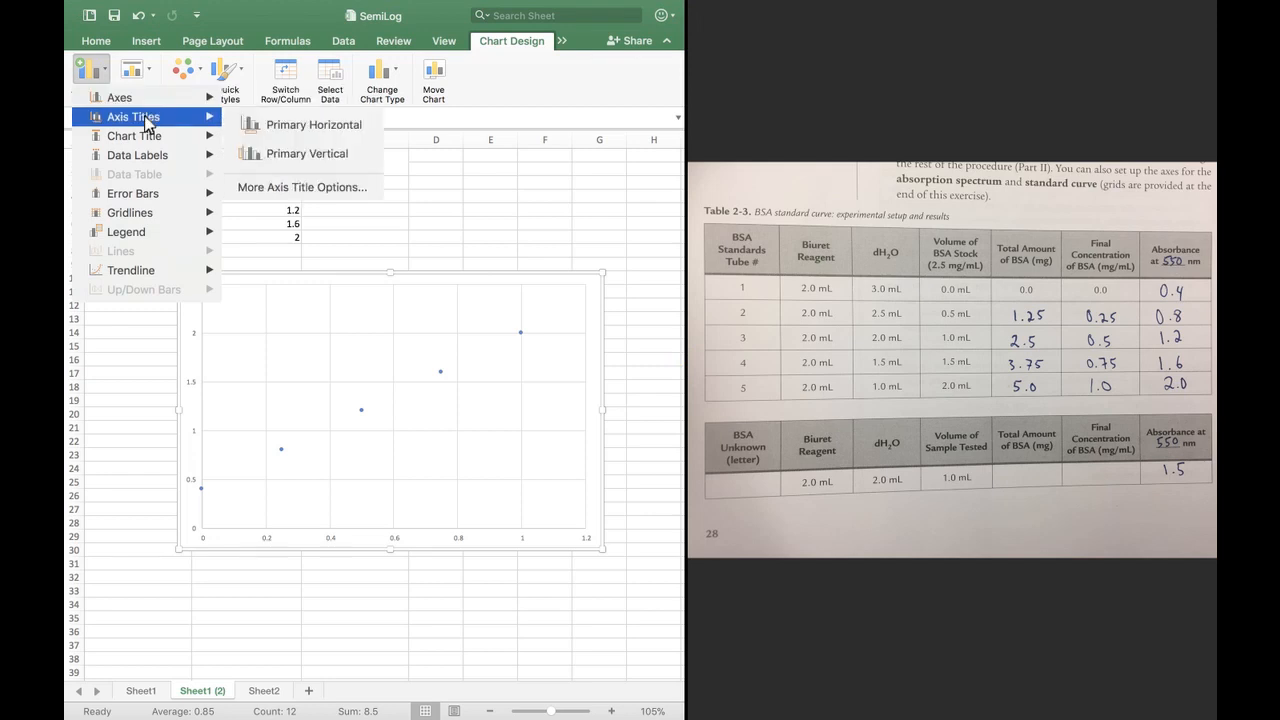
pyautogui.click(275, 136)
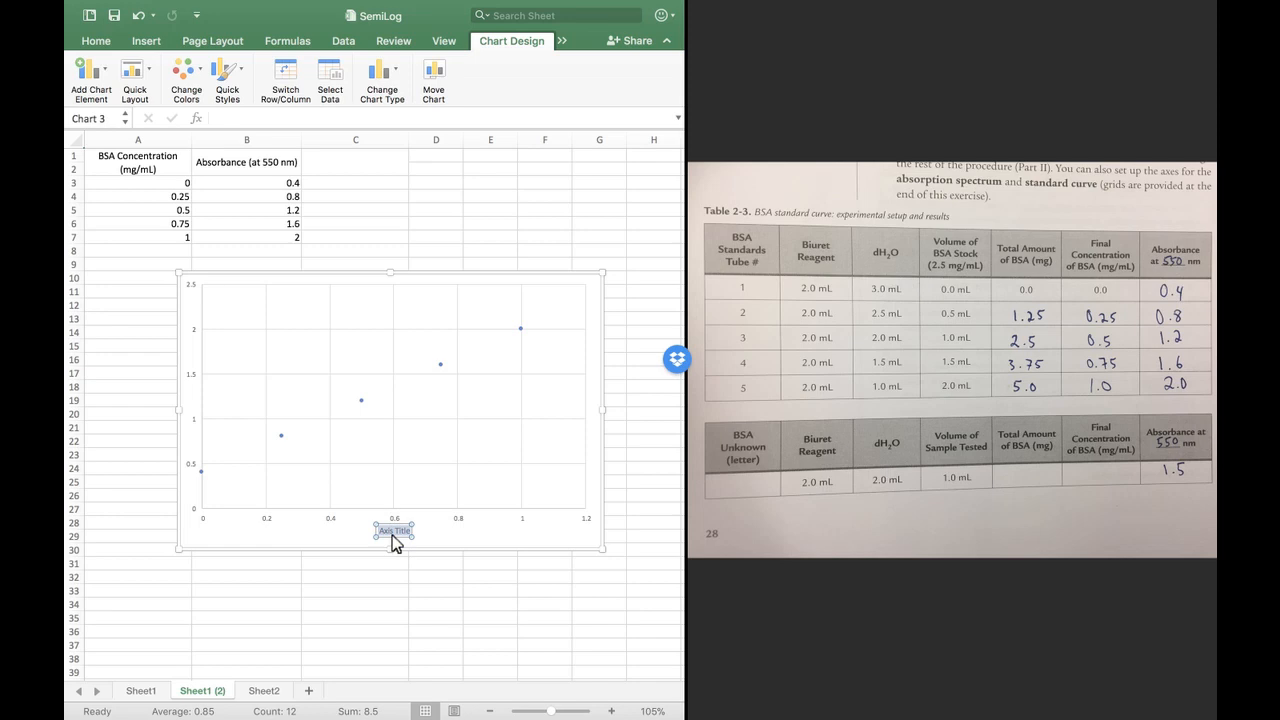
pyautogui.write('BSA Concentration (mg/mL)')
pyautogui.click(270, 540)
# Add a primary vertical axis title to the chart reading "Absorbance (at 550 nm)"
pyautogui.click(105, 78)
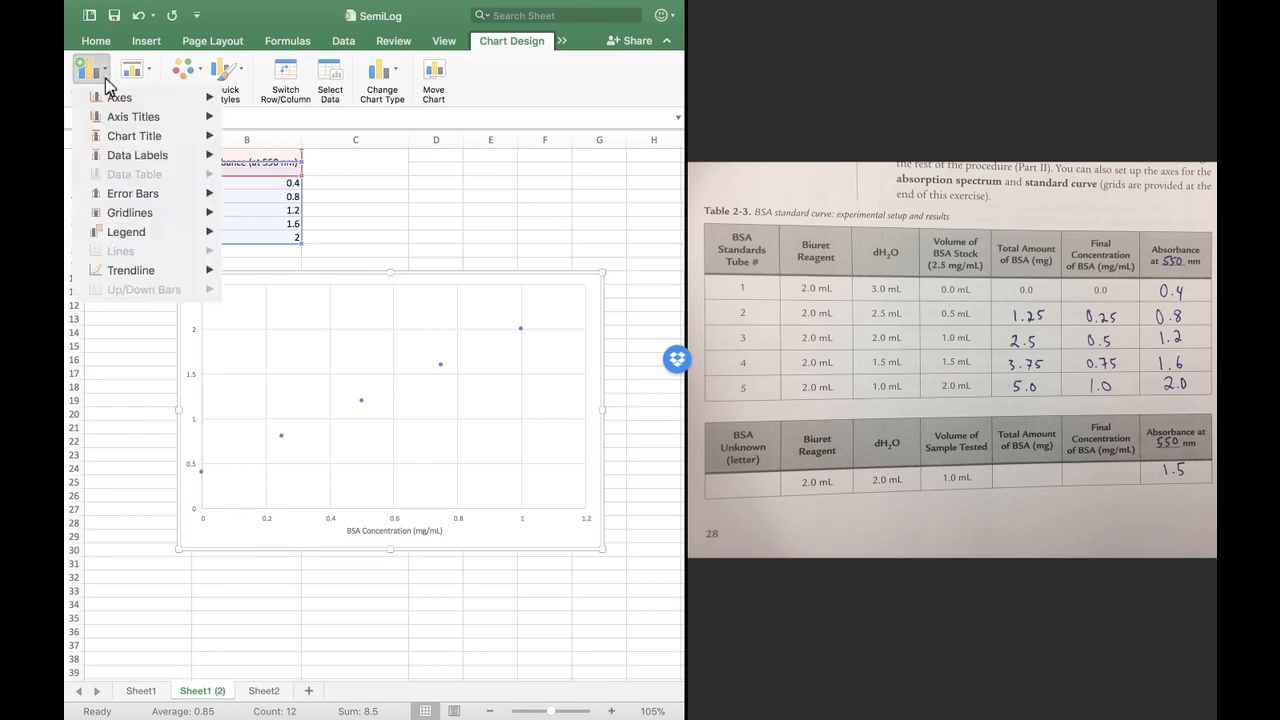
pyautogui.moveTo(135, 117)
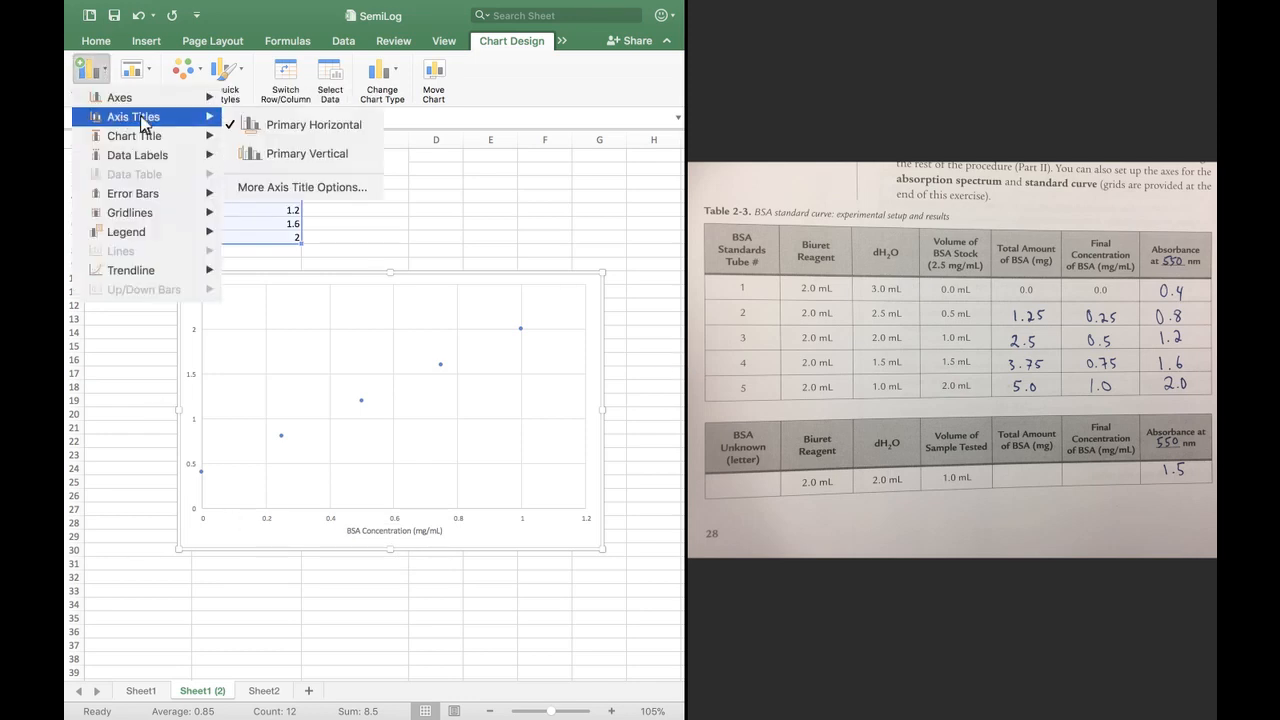
pyautogui.click(272, 157)
pyautogui.tripleClick(198, 397)
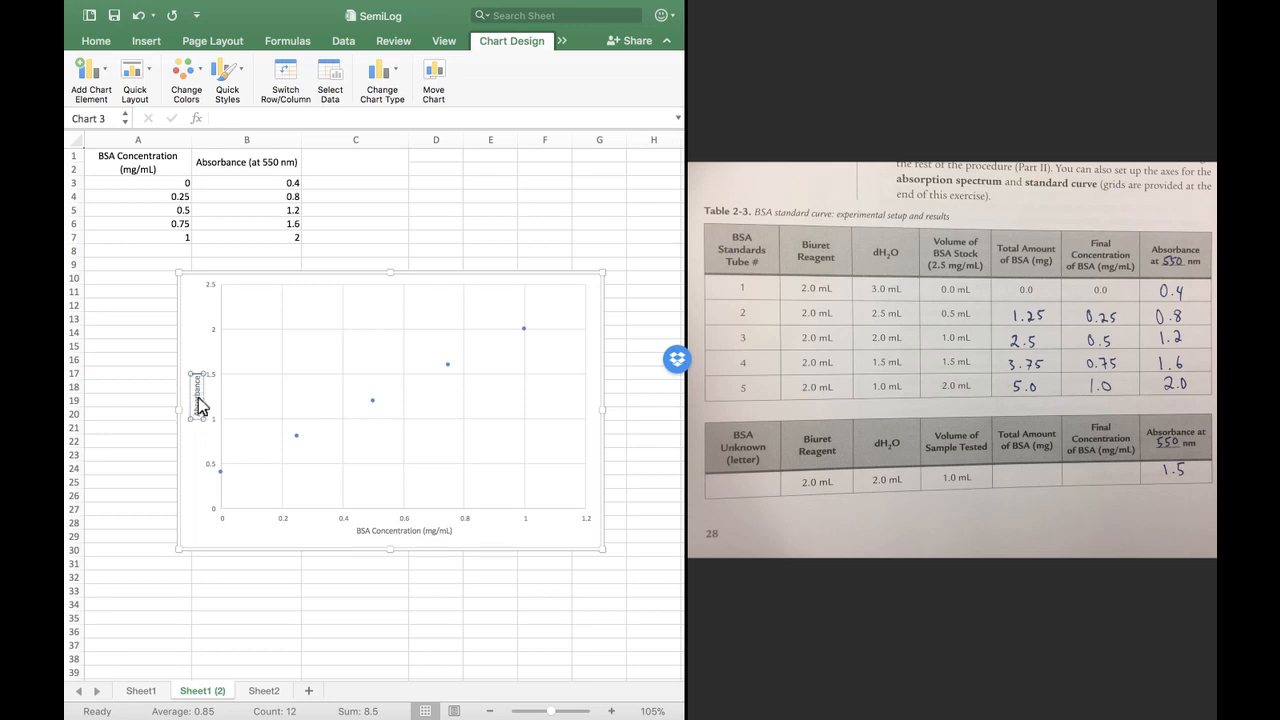
pyautogui.write('Absorbance (at 550 nm)')
pyautogui.click(207, 531)
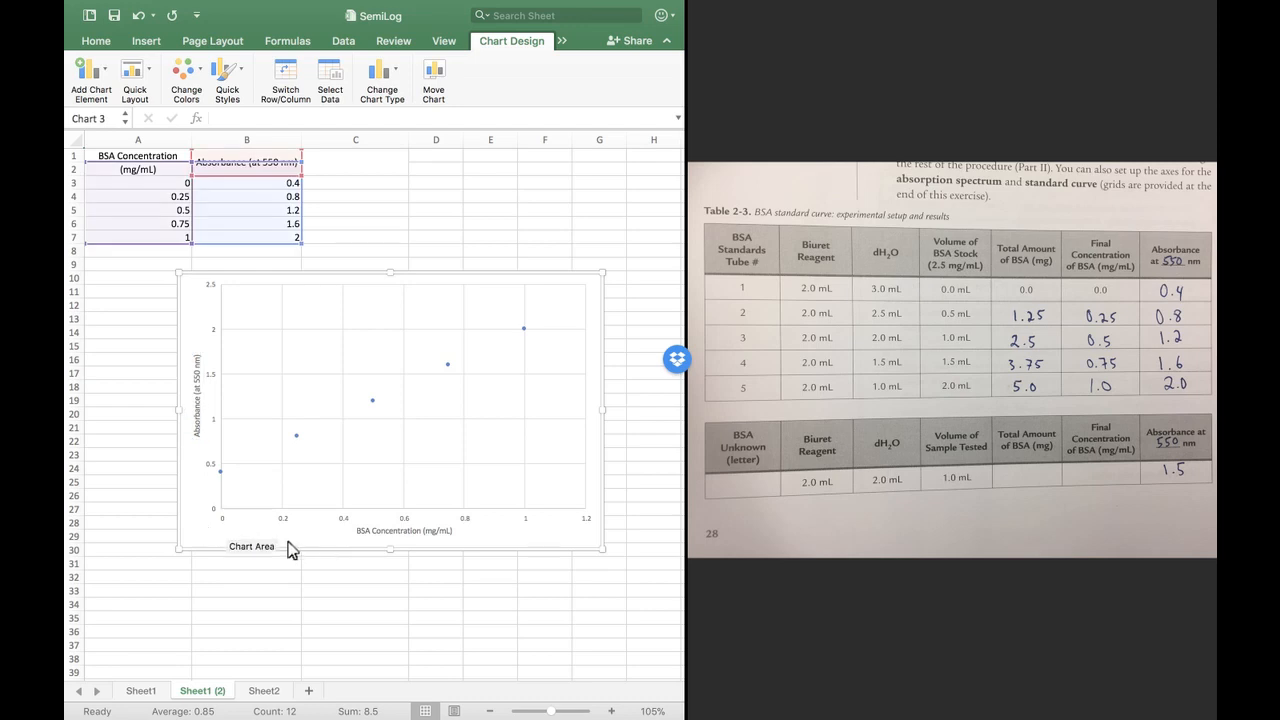
# Add a linear trendline to the absorbance data series in the scatter chart
pyautogui.moveTo(373, 405)
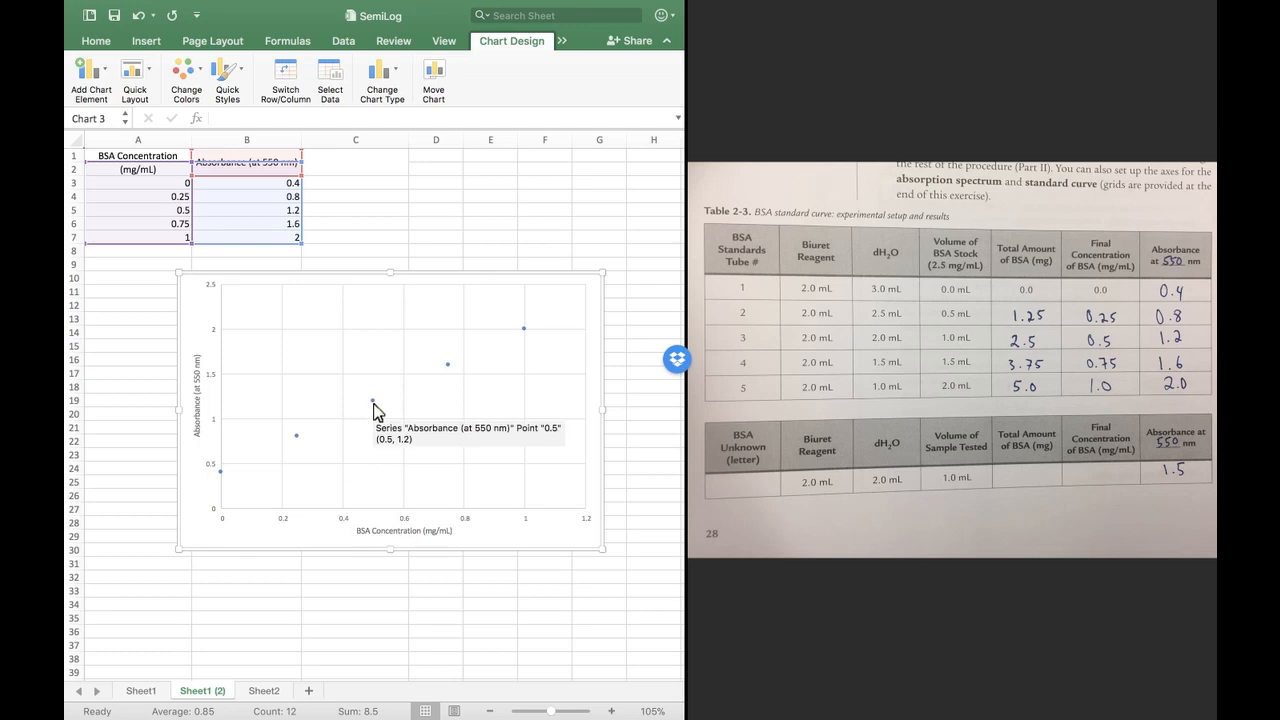
pyautogui.click(373, 405)
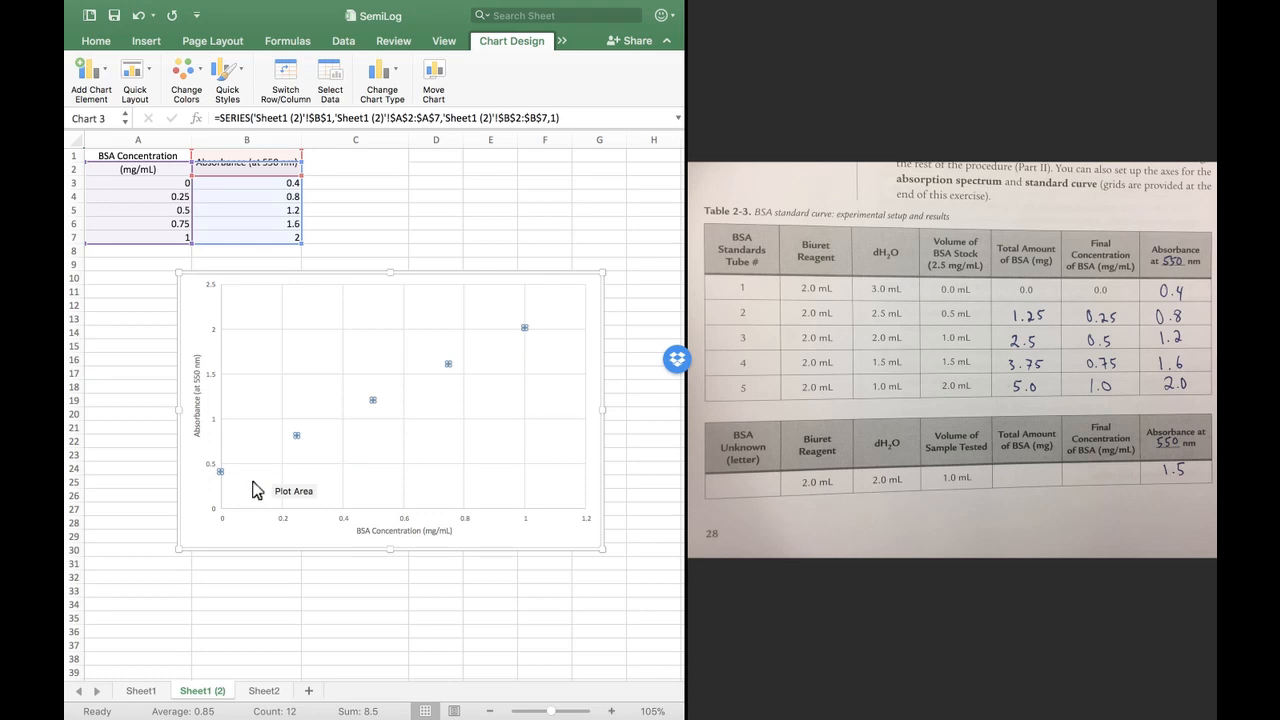
pyautogui.click(108, 71)
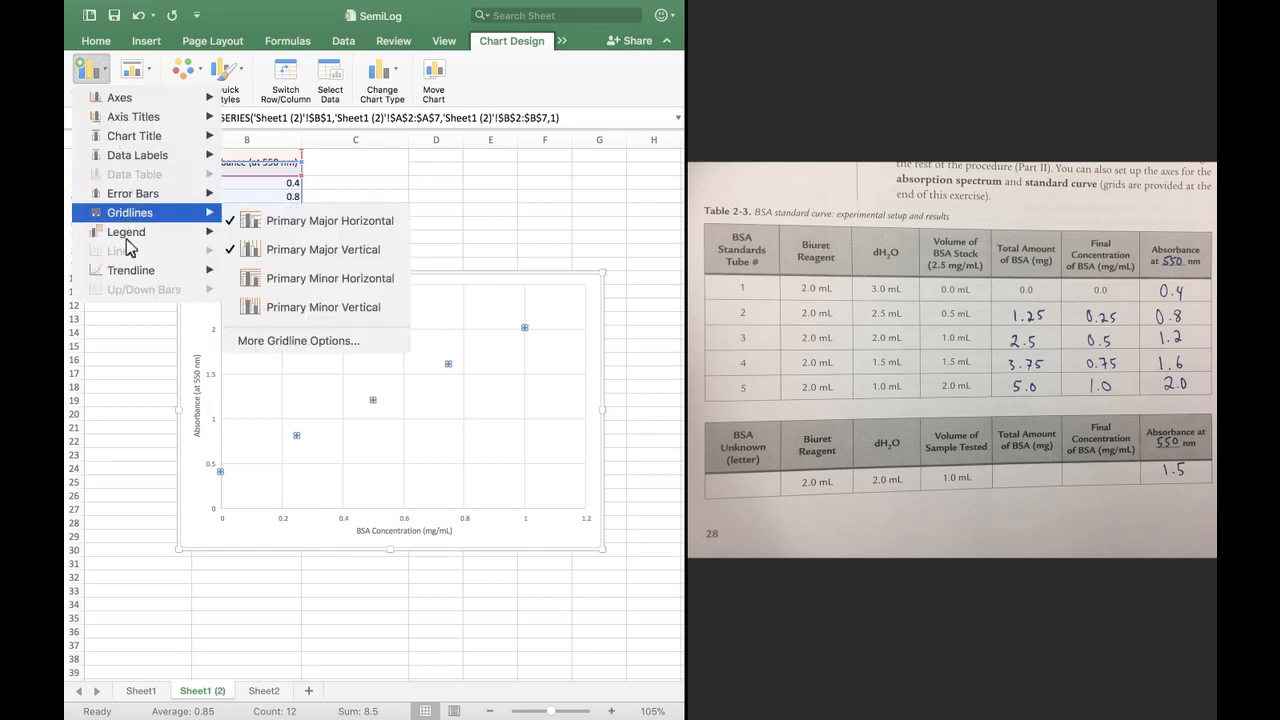
pyautogui.moveTo(134, 276)
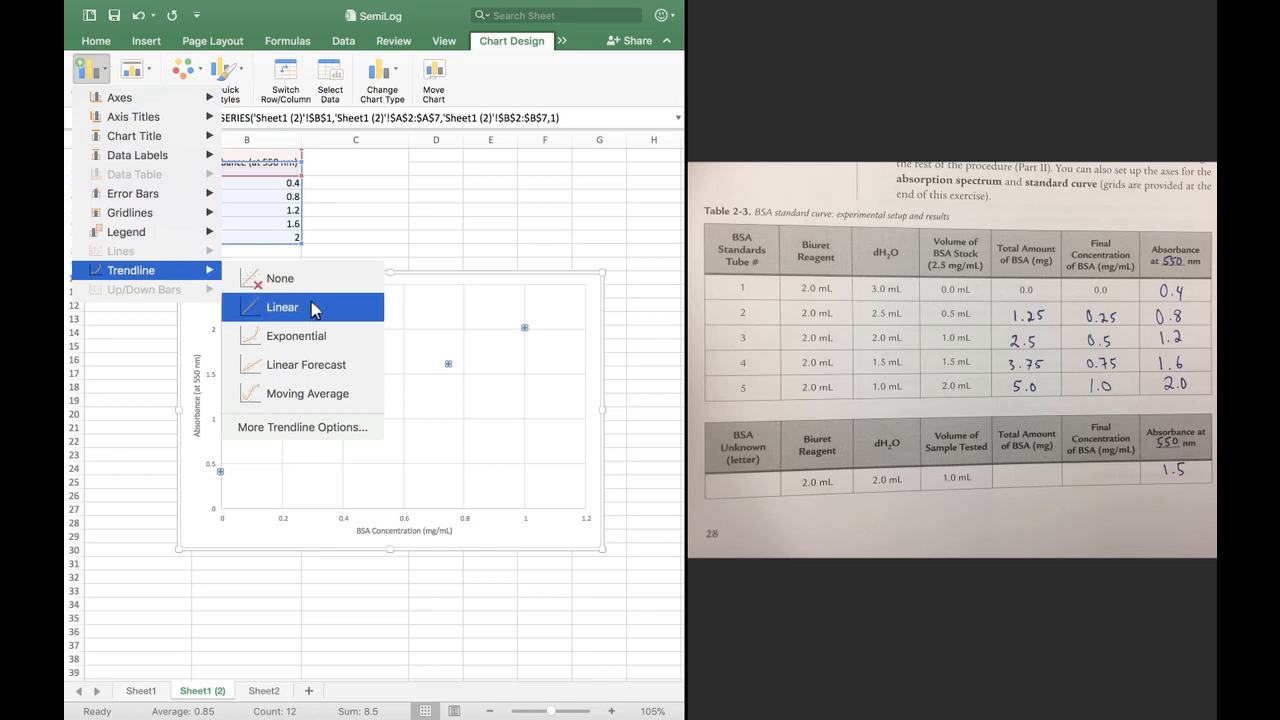
pyautogui.click(364, 316)
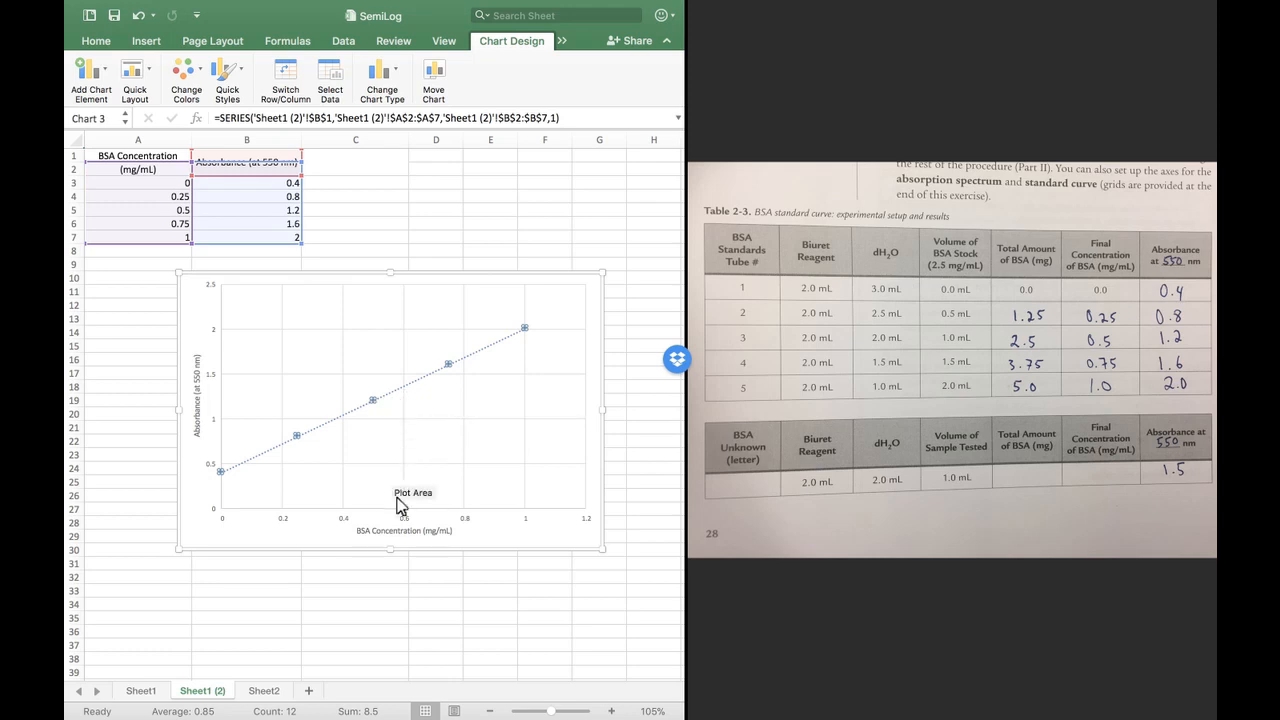
# Display the trendline's equation on the chart and place the equation label just above the line, clear of the data points
pyautogui.click(417, 388)
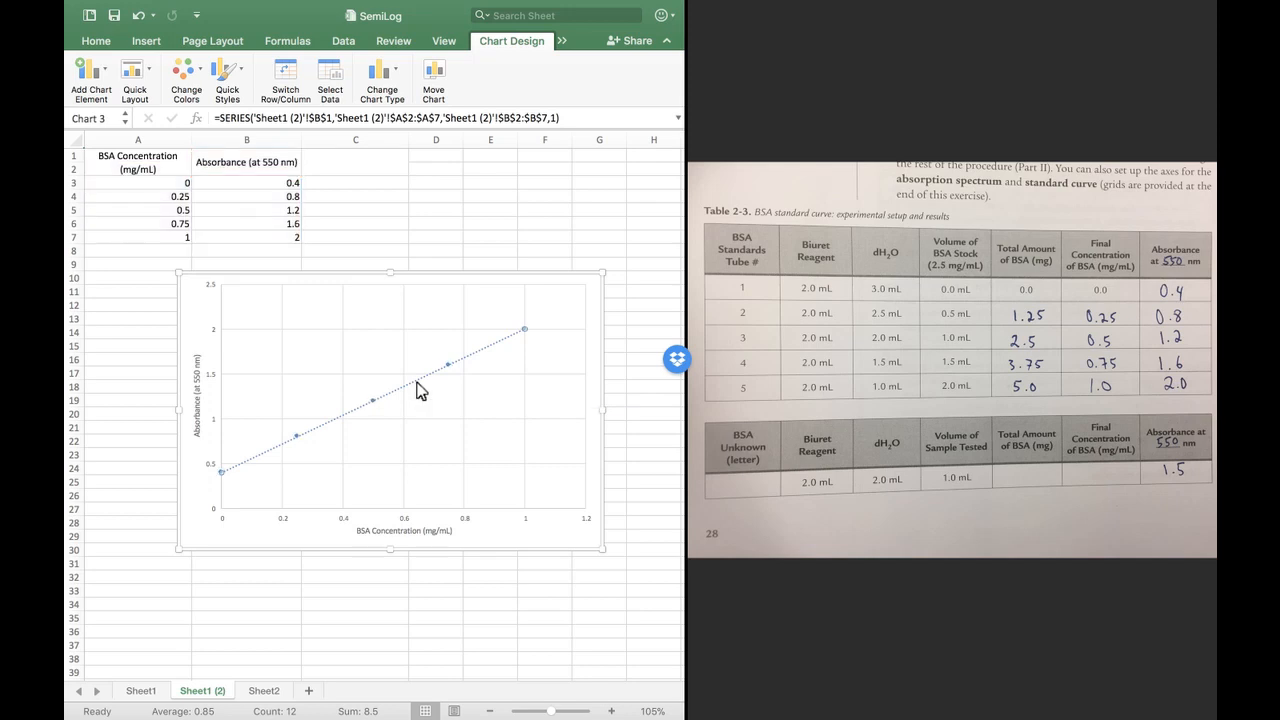
pyautogui.doubleClick(417, 388)
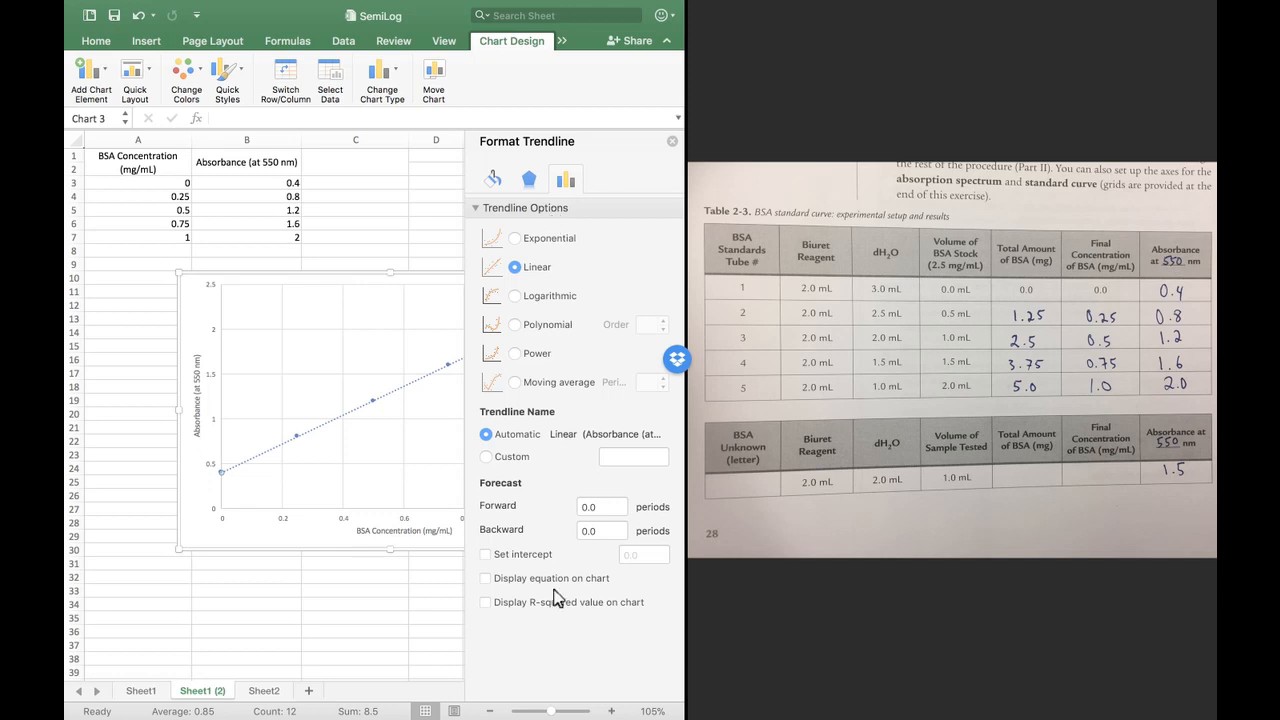
pyautogui.click(488, 579)
pyautogui.click(673, 142)
pyautogui.moveTo(502, 335); pyautogui.dragTo(434, 347)
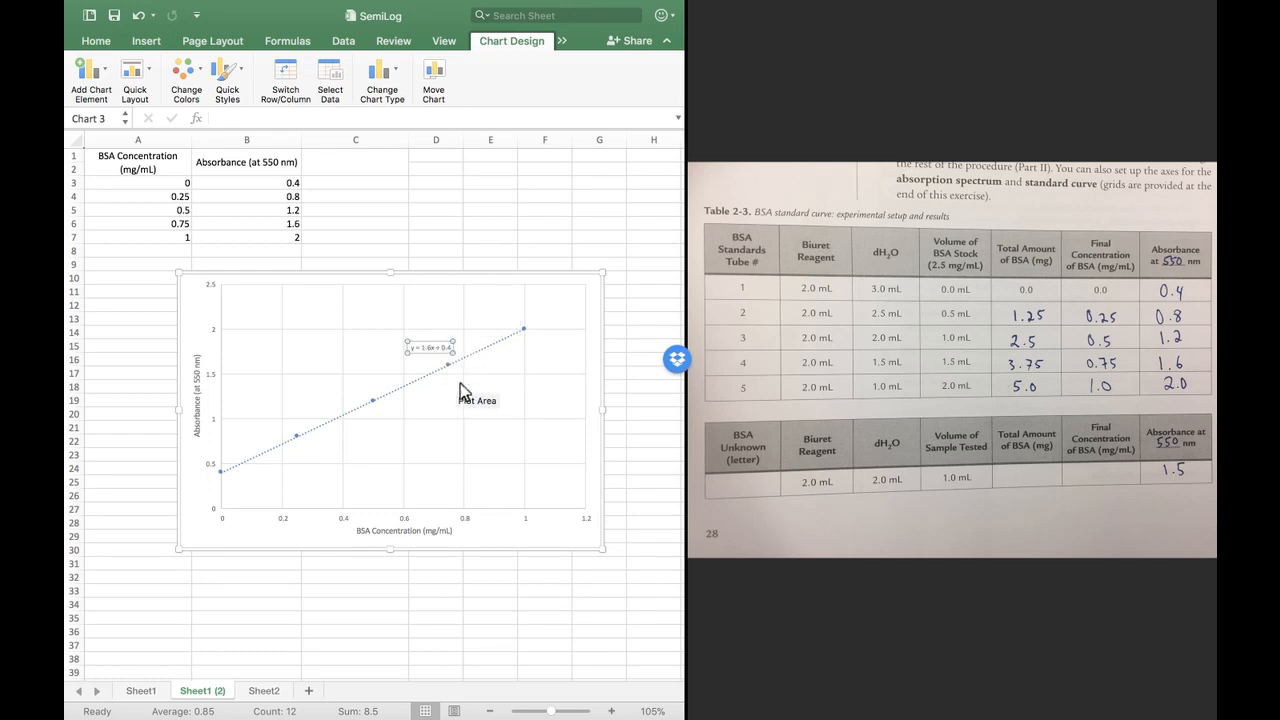
pyautogui.click(643, 522)
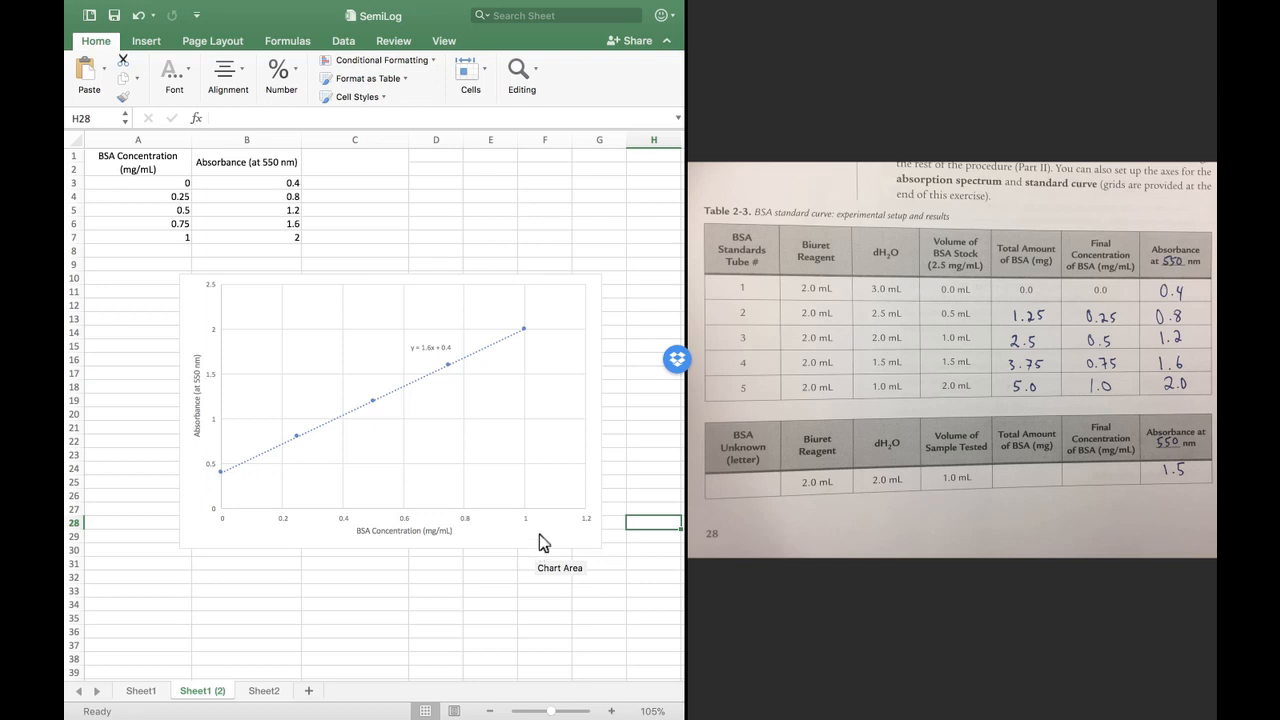
# Copy the finished standard curve chart to the clipboard
pyautogui.rightClick(545, 541)
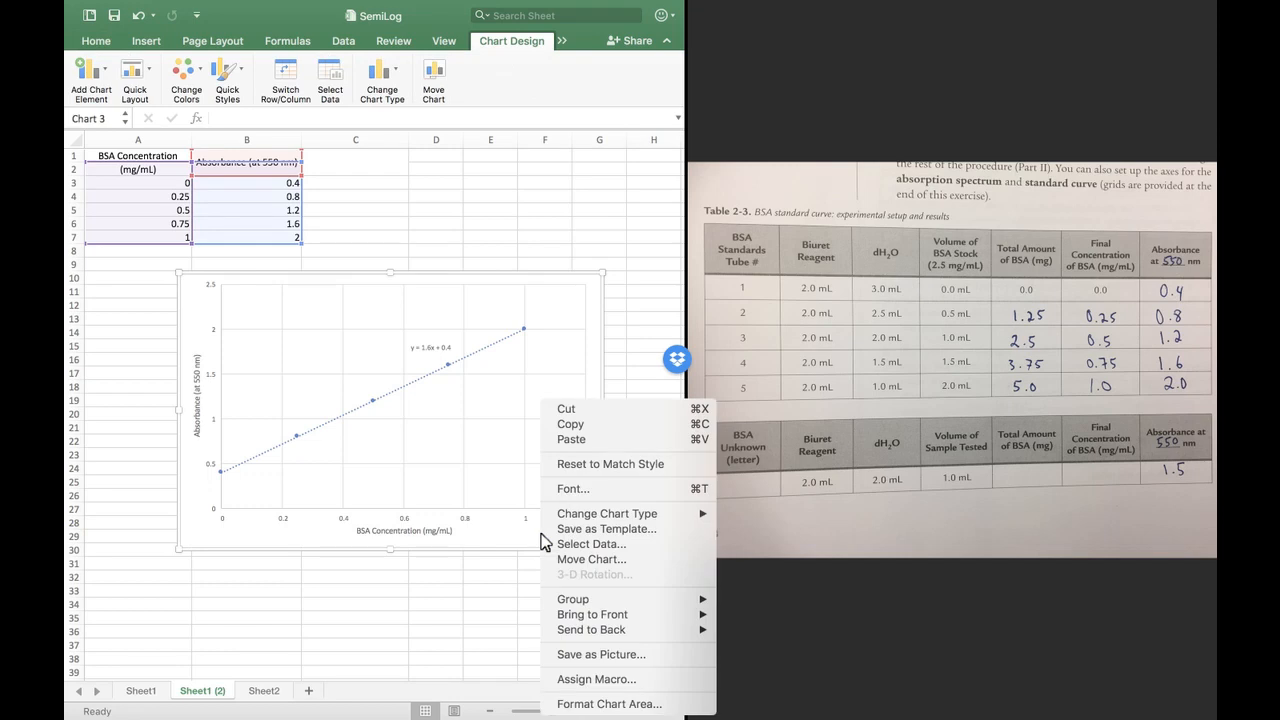
pyautogui.click(580, 430)
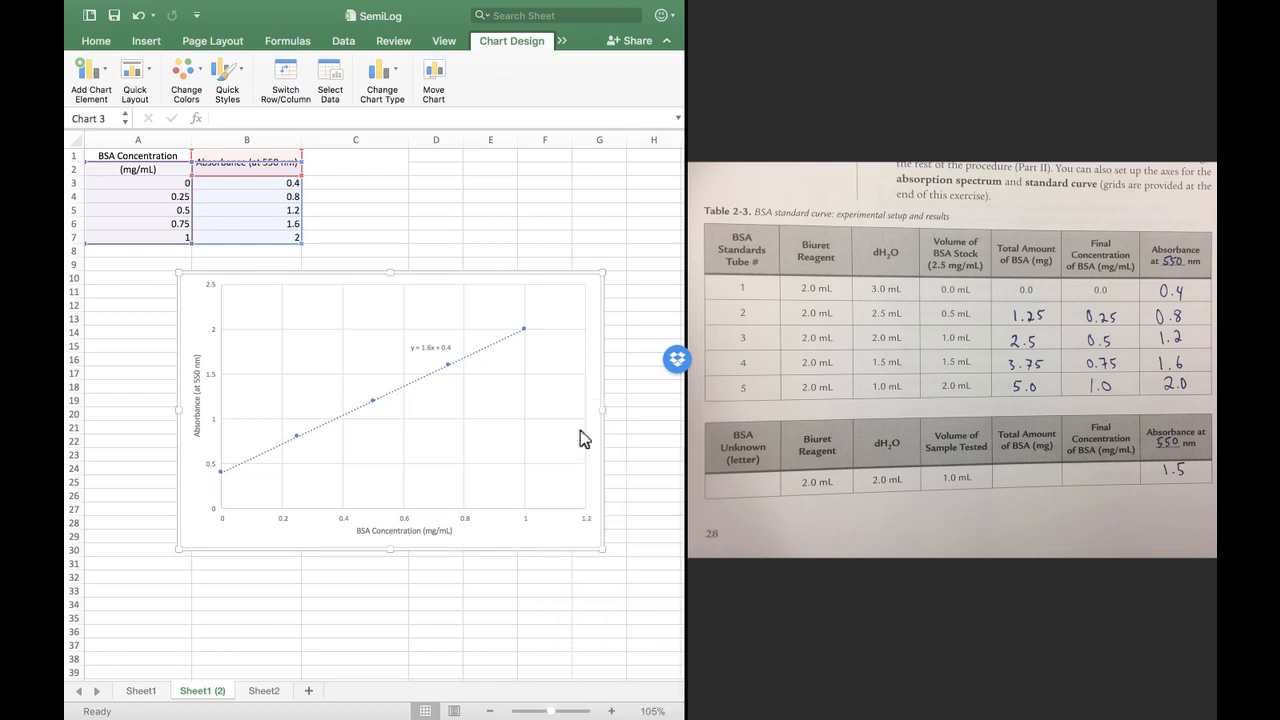
# Switch to the Word document and paste the copied standard curve chart below the Figure 1 caption
pyautogui.hotkey('ctrl', 'Left')
pyautogui.click(466, 463)
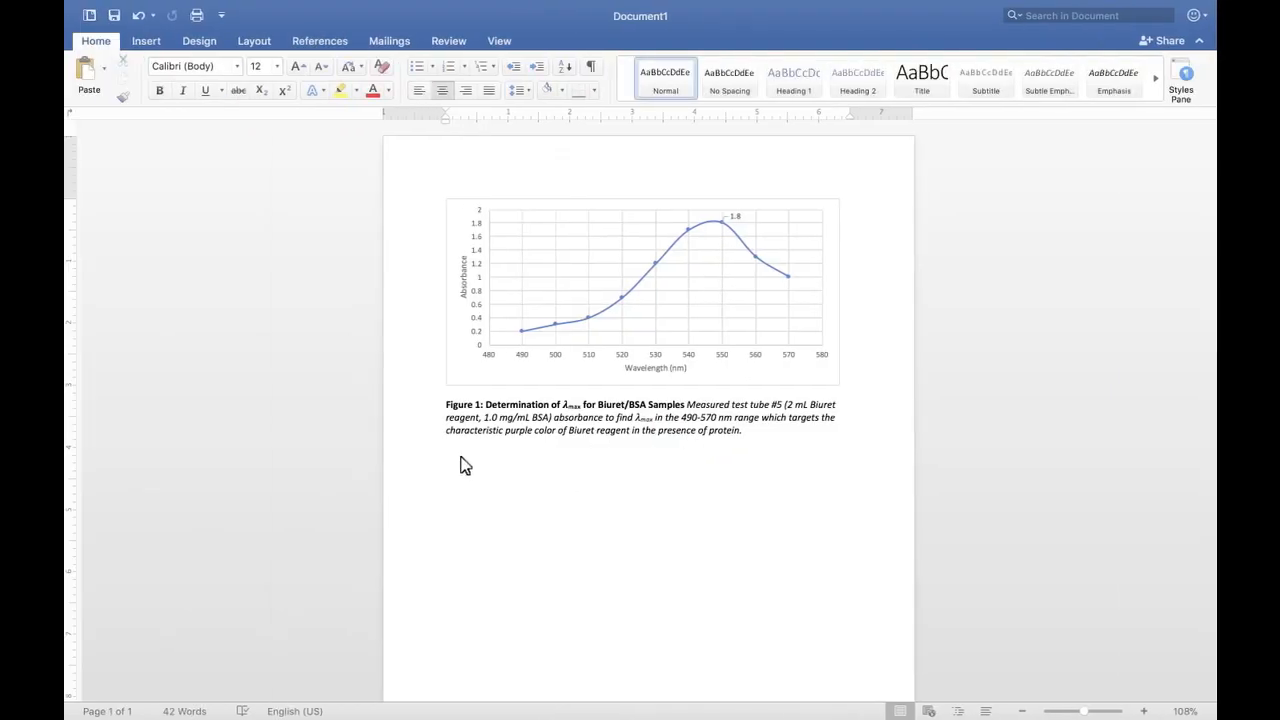
pyautogui.rightClick(465, 466)
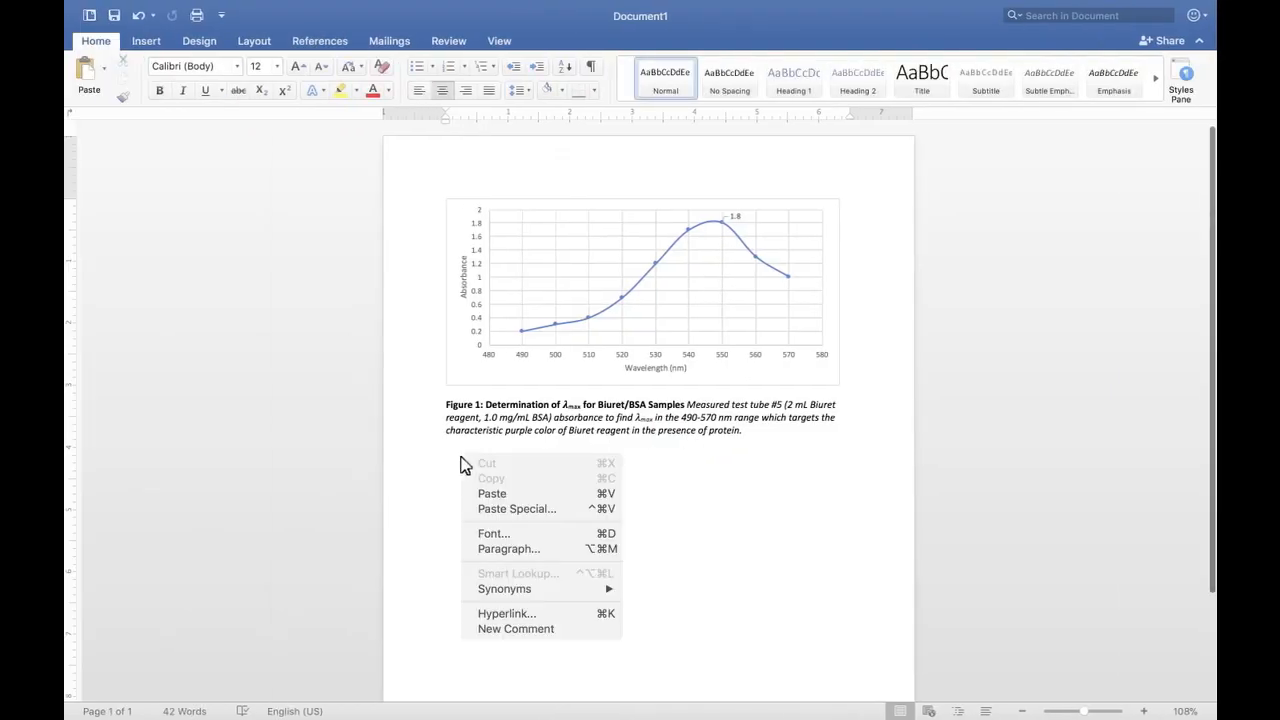
pyautogui.click(531, 494)
pyautogui.scroll(-2, 716, 479)
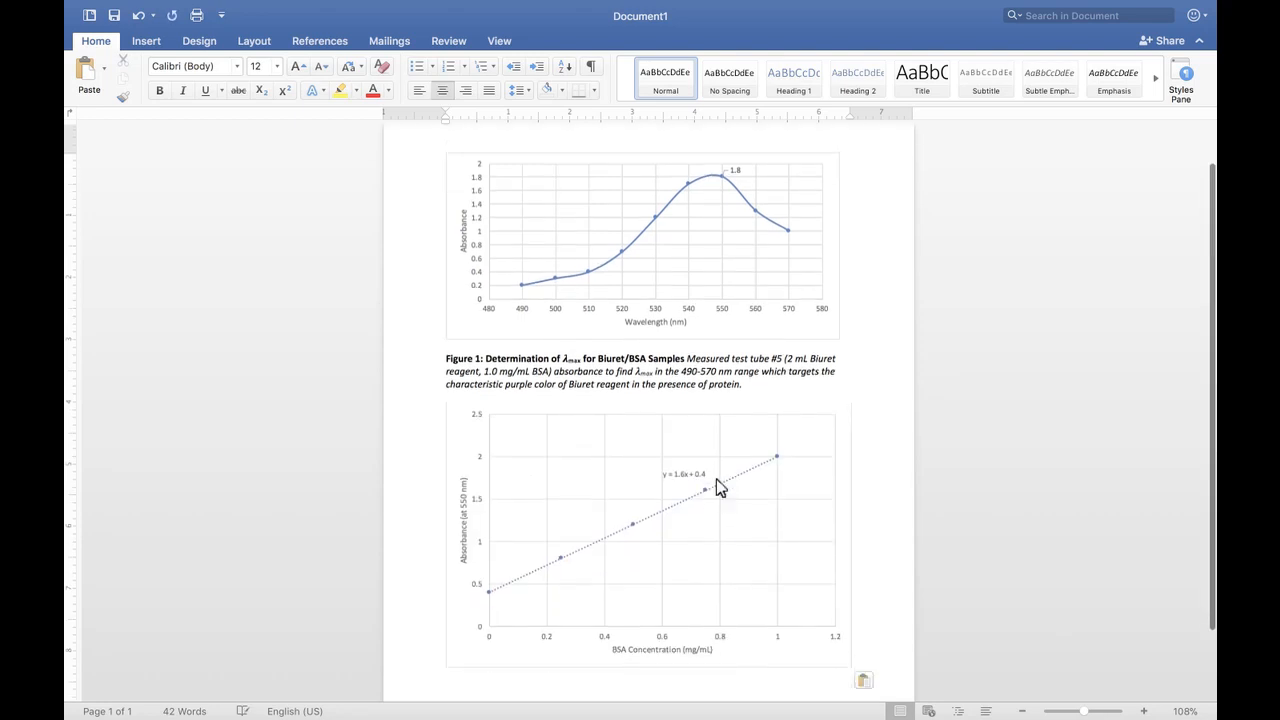
# Shrink the pasted standard curve chart slightly so its width matches the Figure 1 chart
pyautogui.click(776, 580)
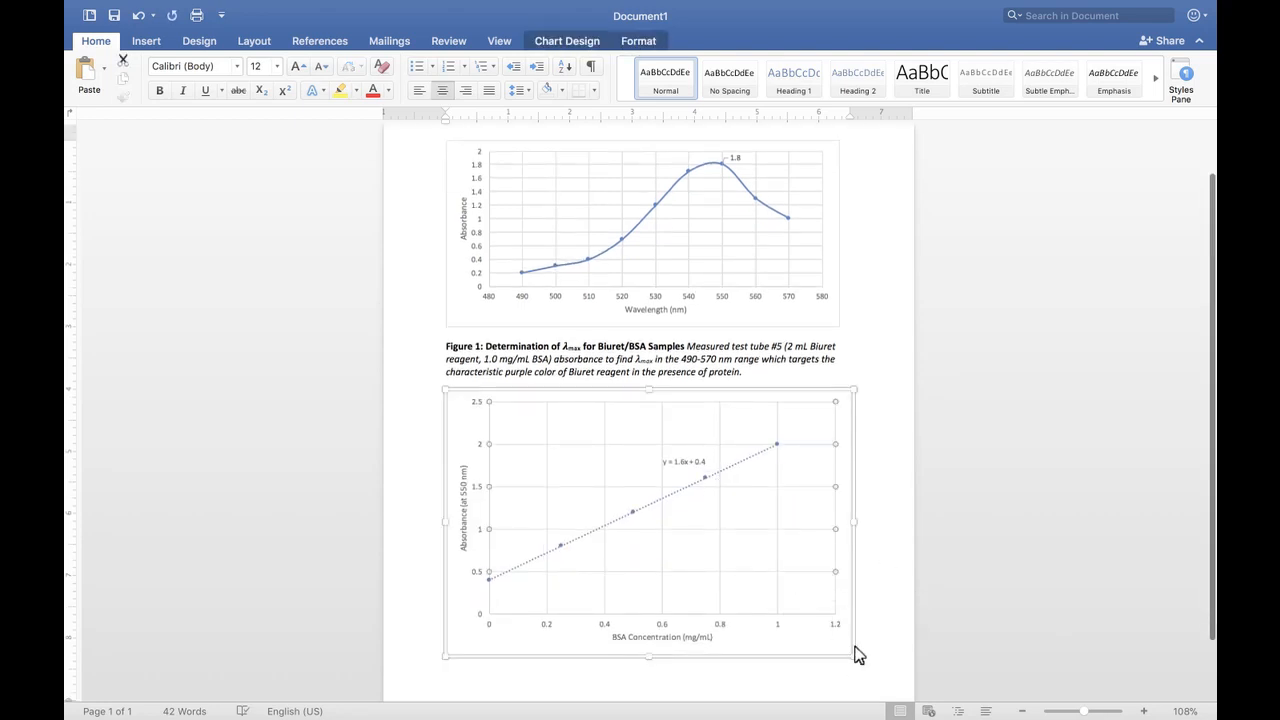
pyautogui.moveTo(856, 657); pyautogui.dragTo(843, 653)
pyautogui.click(891, 654)
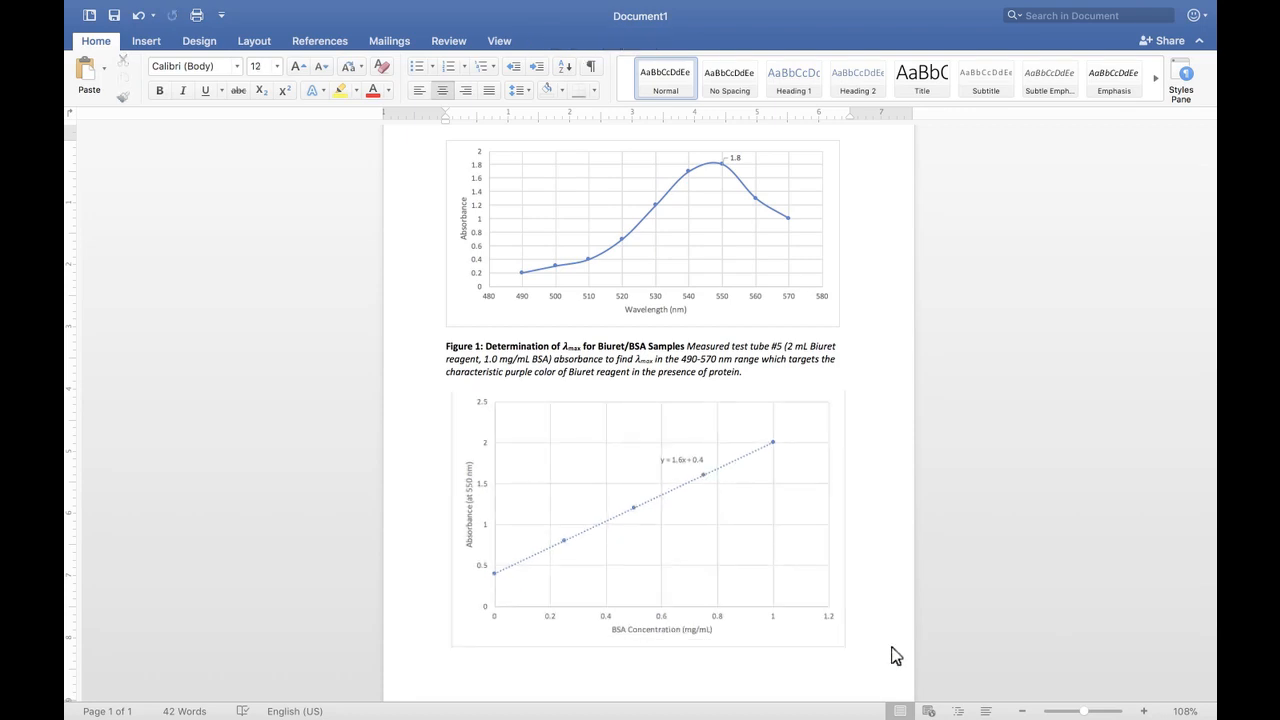
# Start a left-aligned caption under the chart reading "Figure 2: Standard Curve for BSA Concentration Measured absorbance at 550 nm ("
pyautogui.scroll(-1, 895, 655)
pyautogui.press('Return')
pyautogui.press('Return')
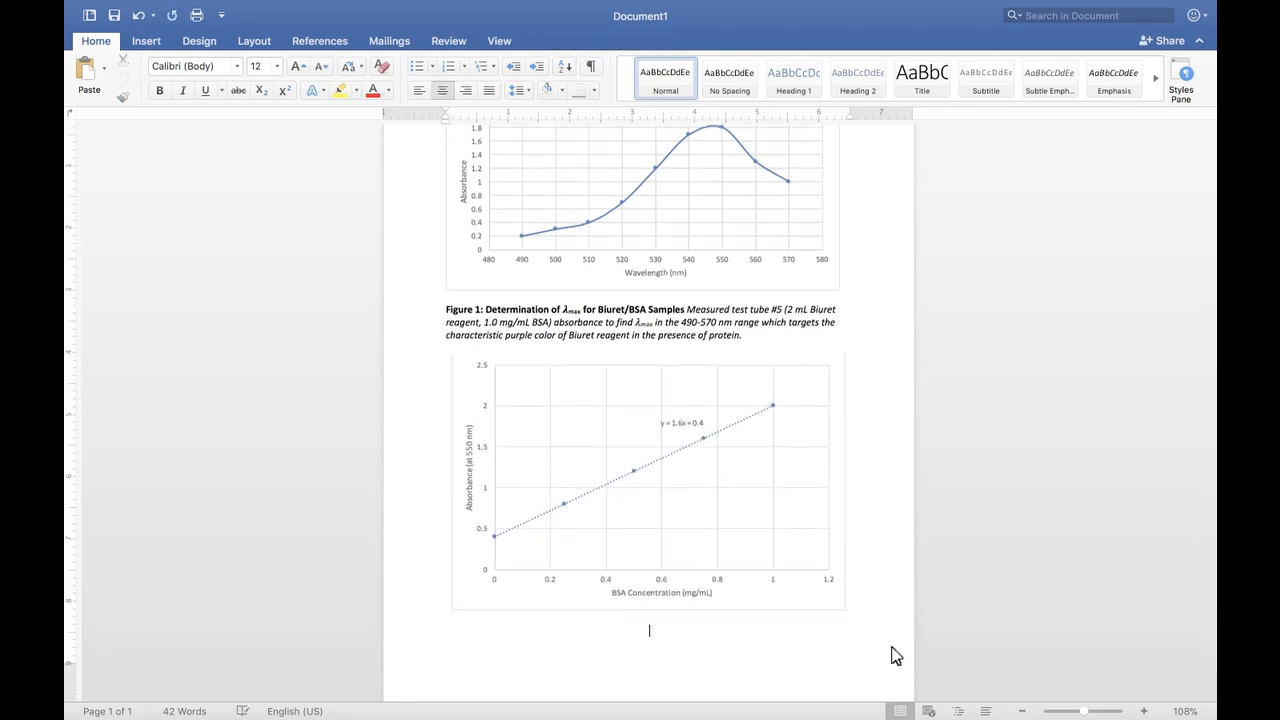
pyautogui.click(420, 91)
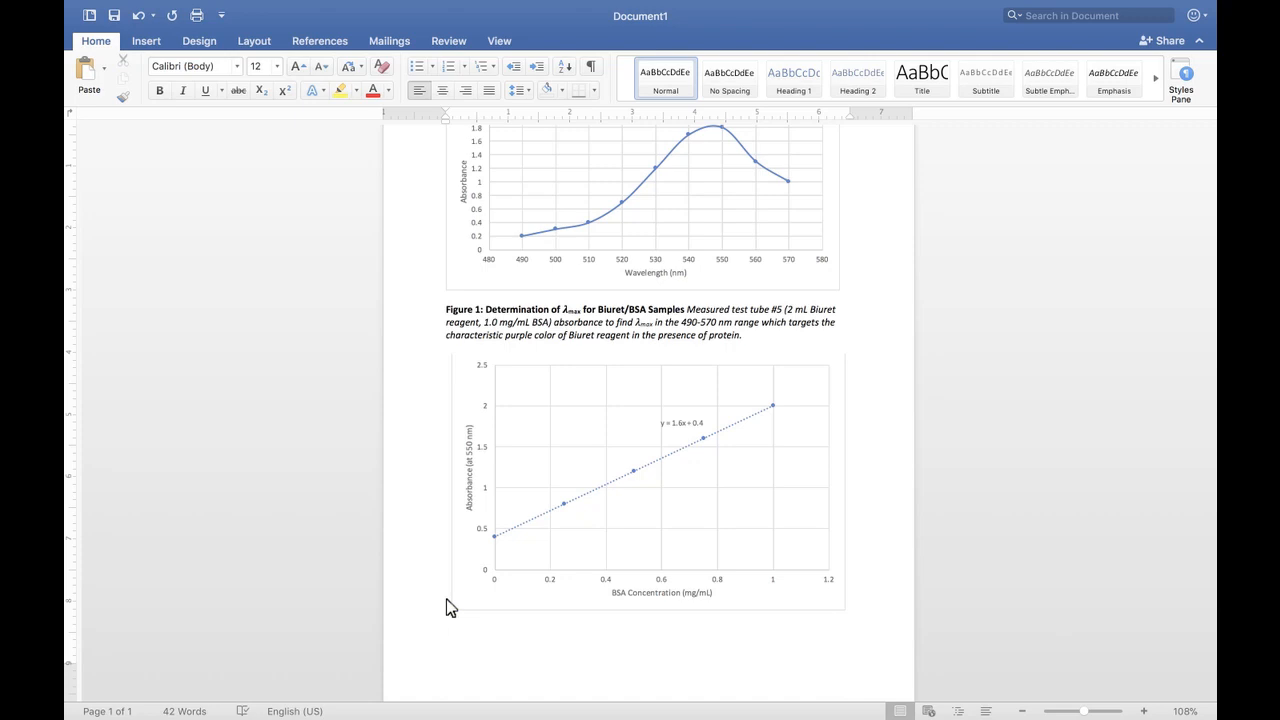
pyautogui.write('Figure 2: Standard Curve for BSA Concentr')
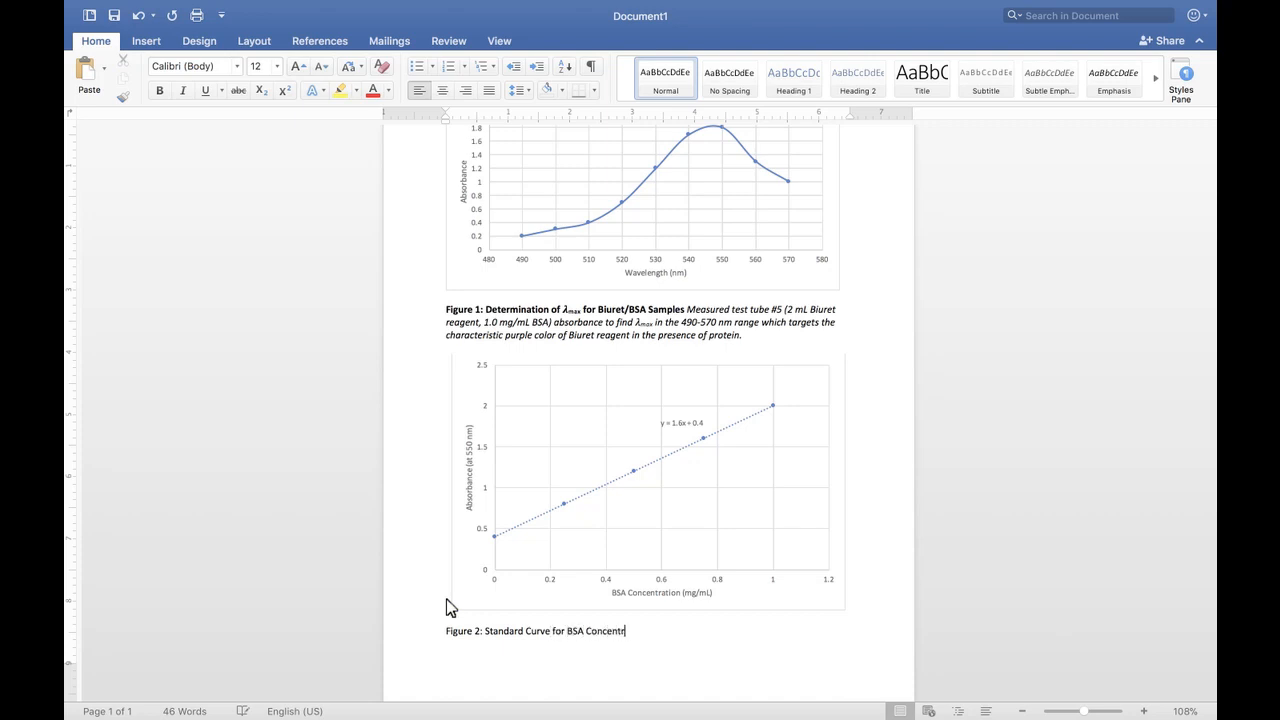
pyautogui.write('ation Measured absorbance')
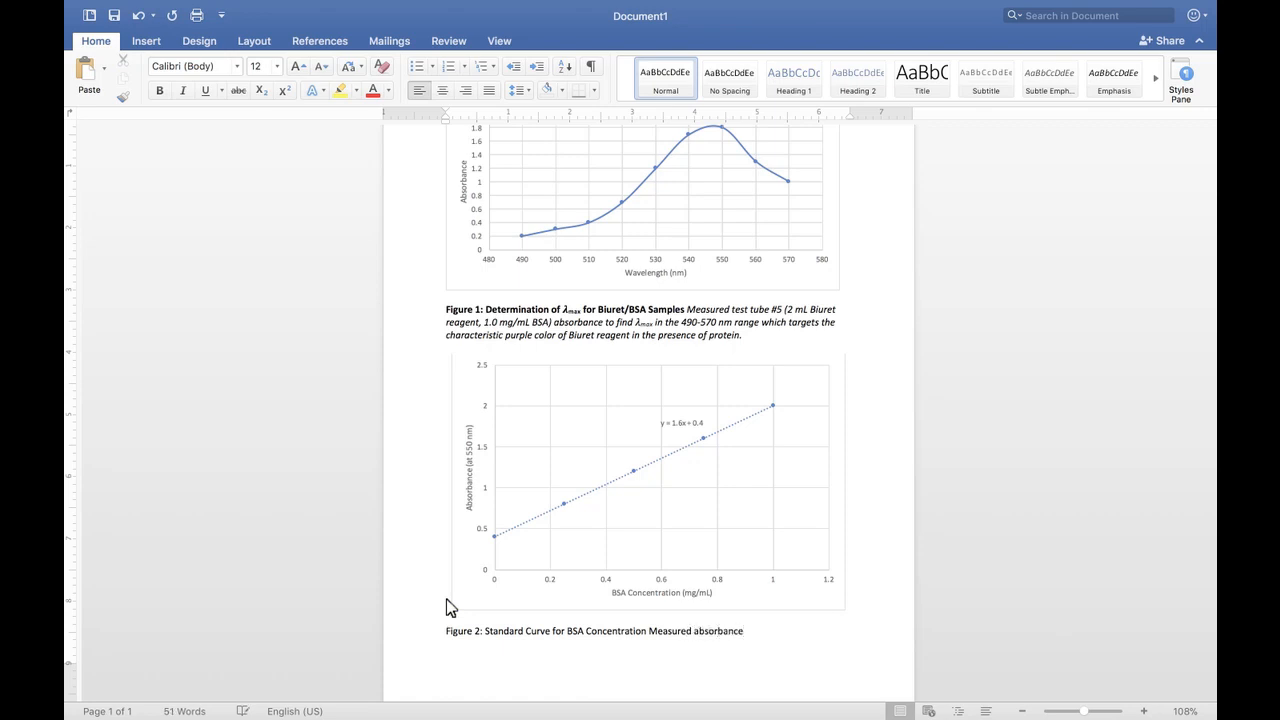
pyautogui.write(' at 550 nm (')
# Insert an inline equation at the end of the Figure 2 caption and enter "(\lambda" in it
pyautogui.click(148, 45)
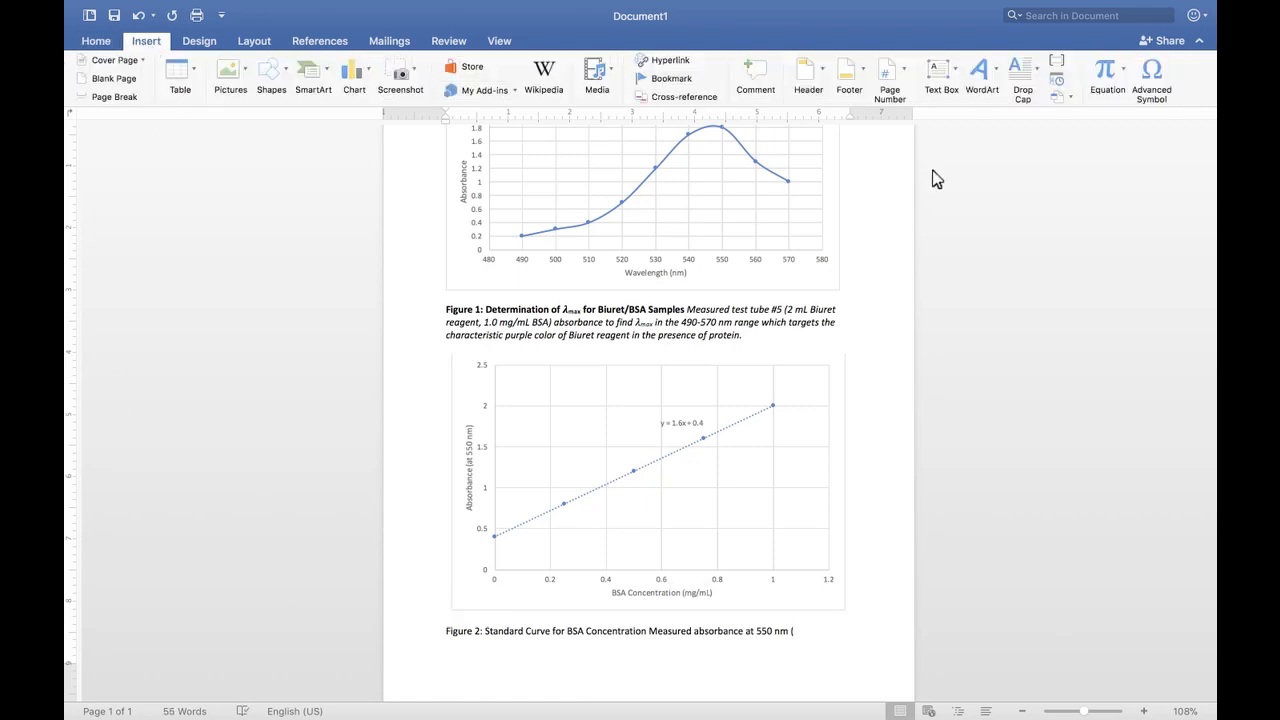
pyautogui.click(1116, 74)
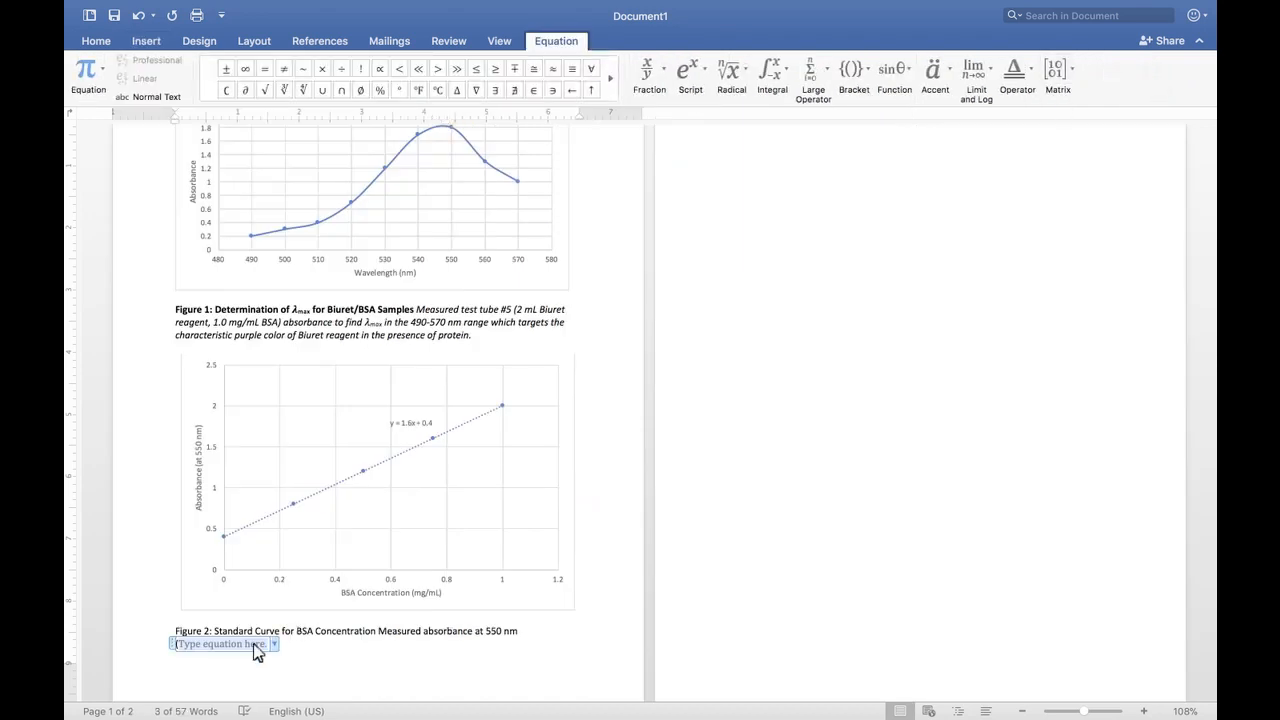
pyautogui.write('(/')
pyautogui.press('BackSpace')
pyautogui.write('\\')
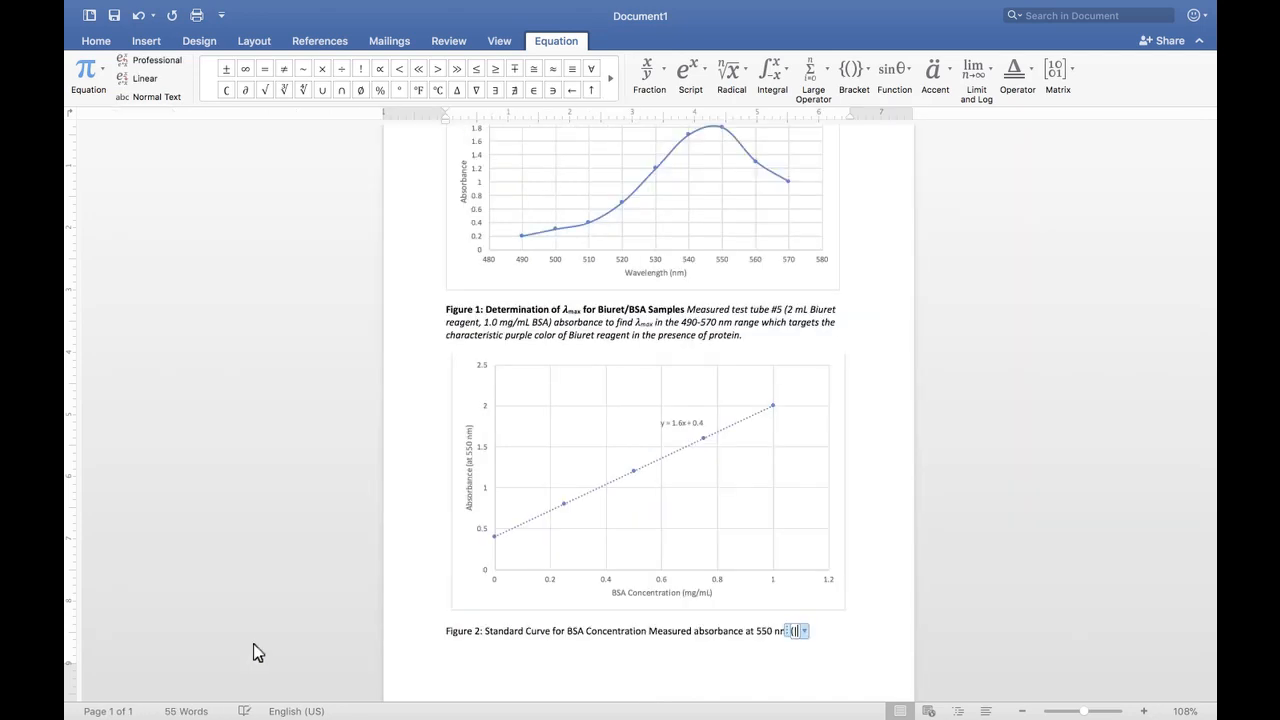
pyautogui.press('BackSpace')
pyautogui.write('\\lambda')
# Reduce the size of the standard curve chart from its corner to leave more room for the caption
pyautogui.click(665, 590)
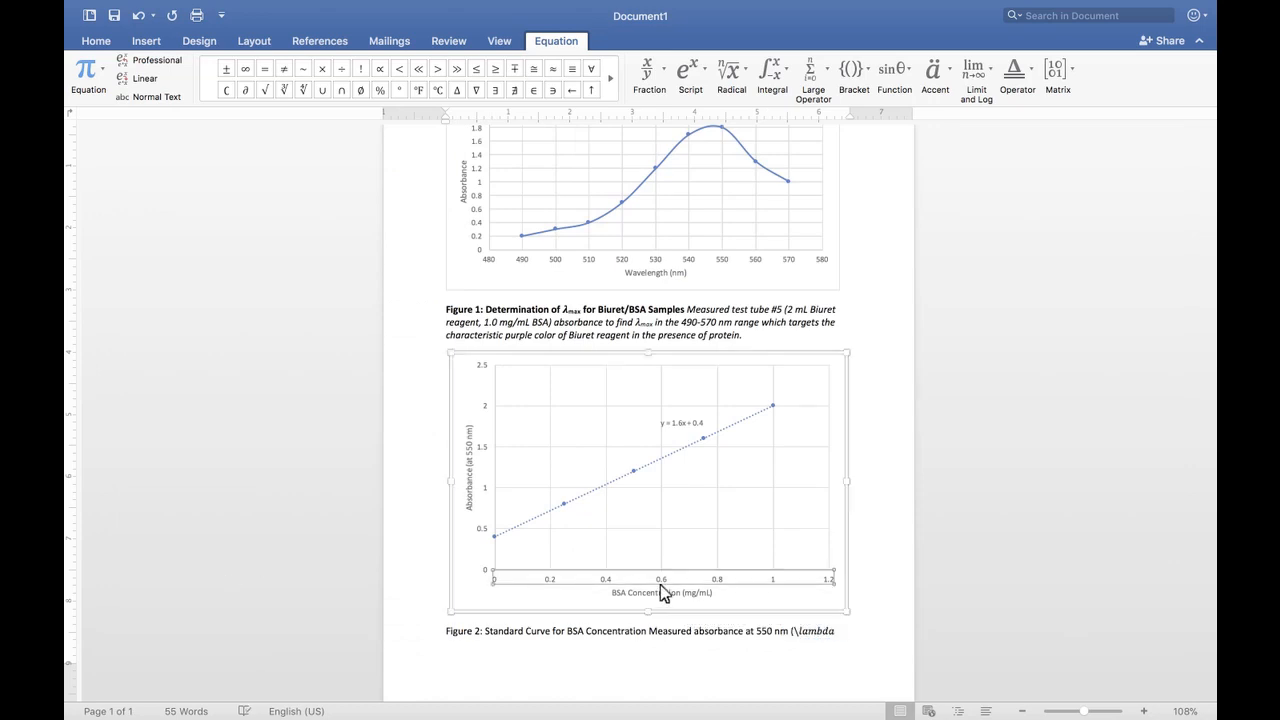
pyautogui.moveTo(450, 612); pyautogui.dragTo(483, 576)
# Clear the caption's equation, re-enter "(\lambda" to produce the λ symbol, and follow it with "max"
pyautogui.click(837, 590)
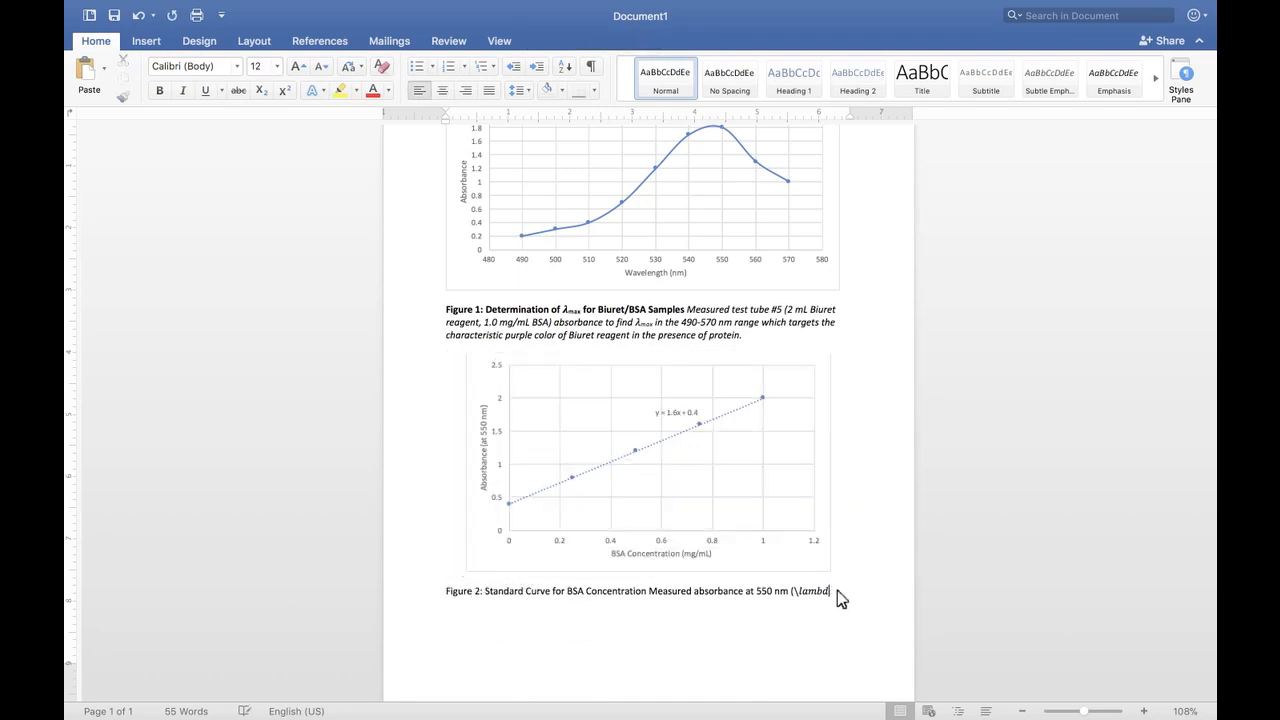
pyautogui.press('BackSpace')
pyautogui.press('BackSpace')
pyautogui.press('BackSpace')
pyautogui.press('BackSpace')
pyautogui.press('BackSpace')
pyautogui.press('BackSpace')
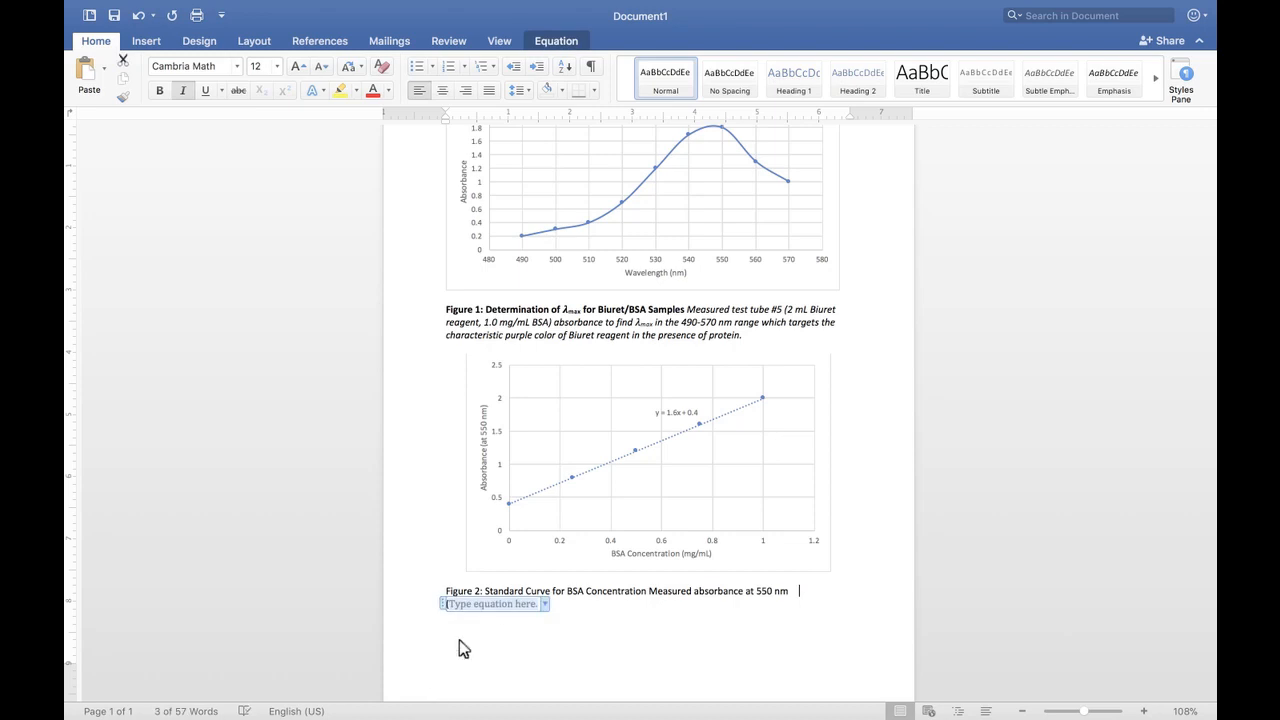
pyautogui.write('(\\')
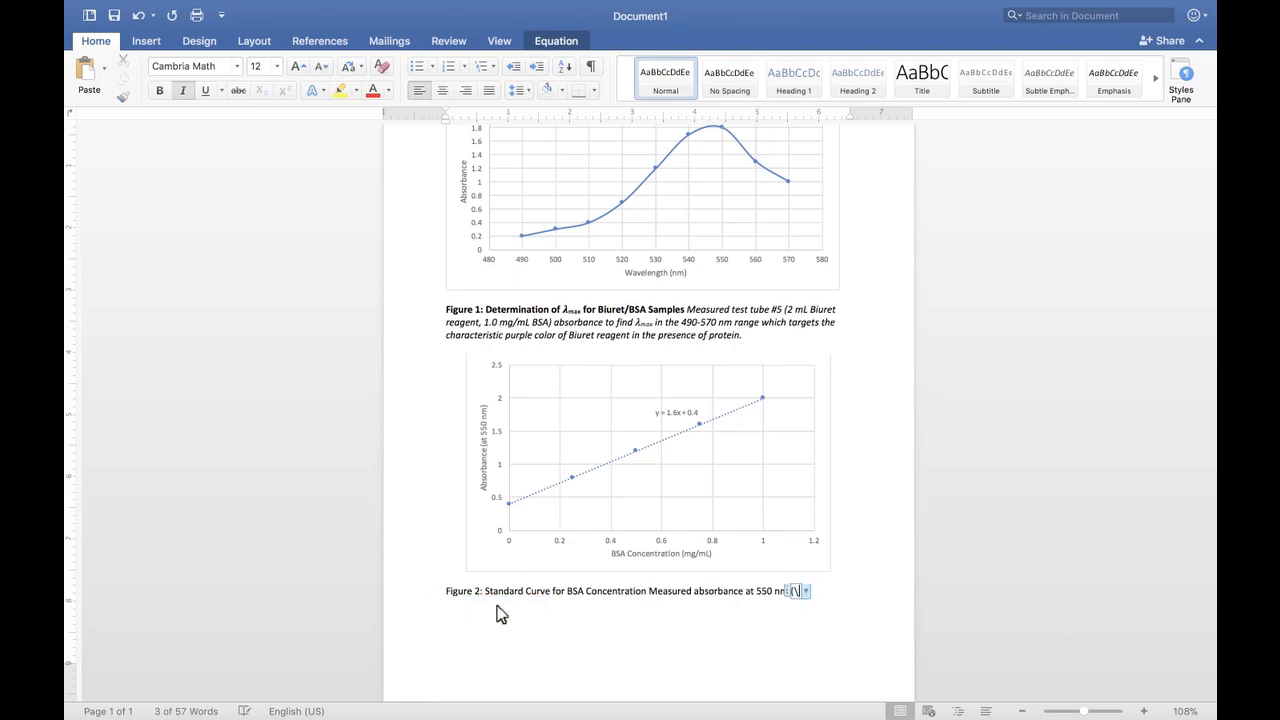
pyautogui.write('lambda')
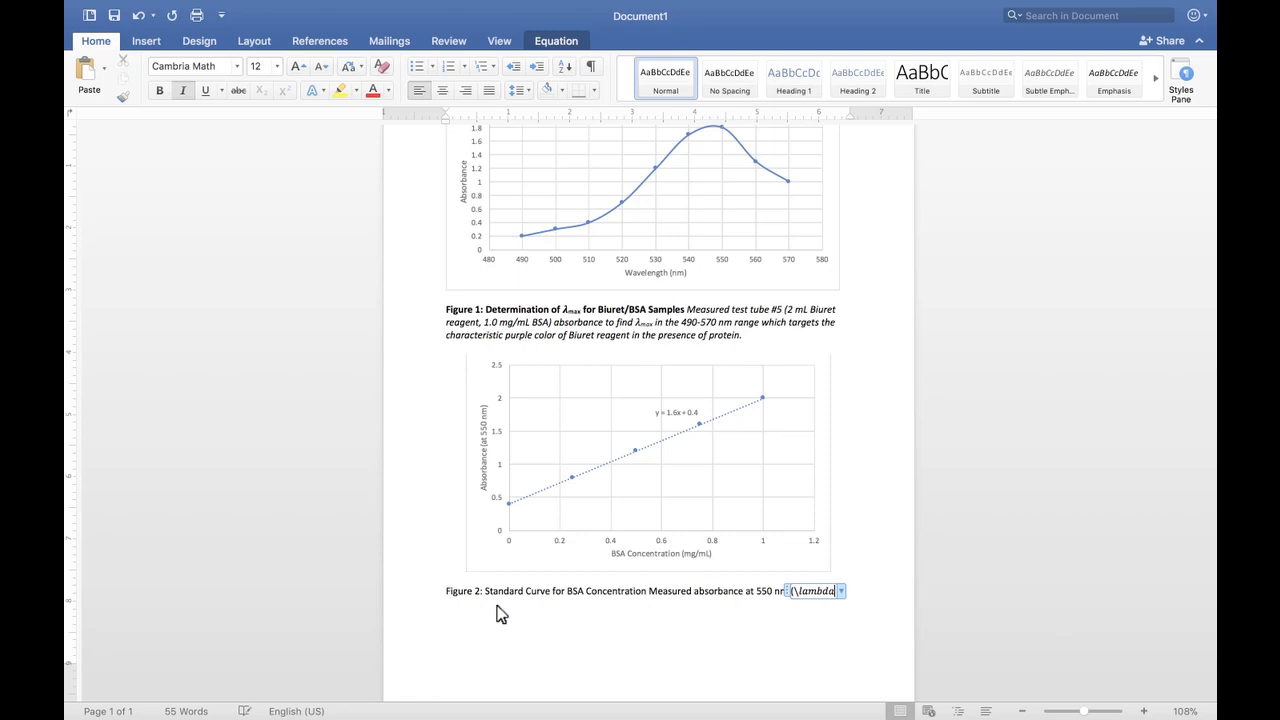
# Format the "max" after λ in the Figure 2 caption as subscript
pyautogui.click(817, 592)
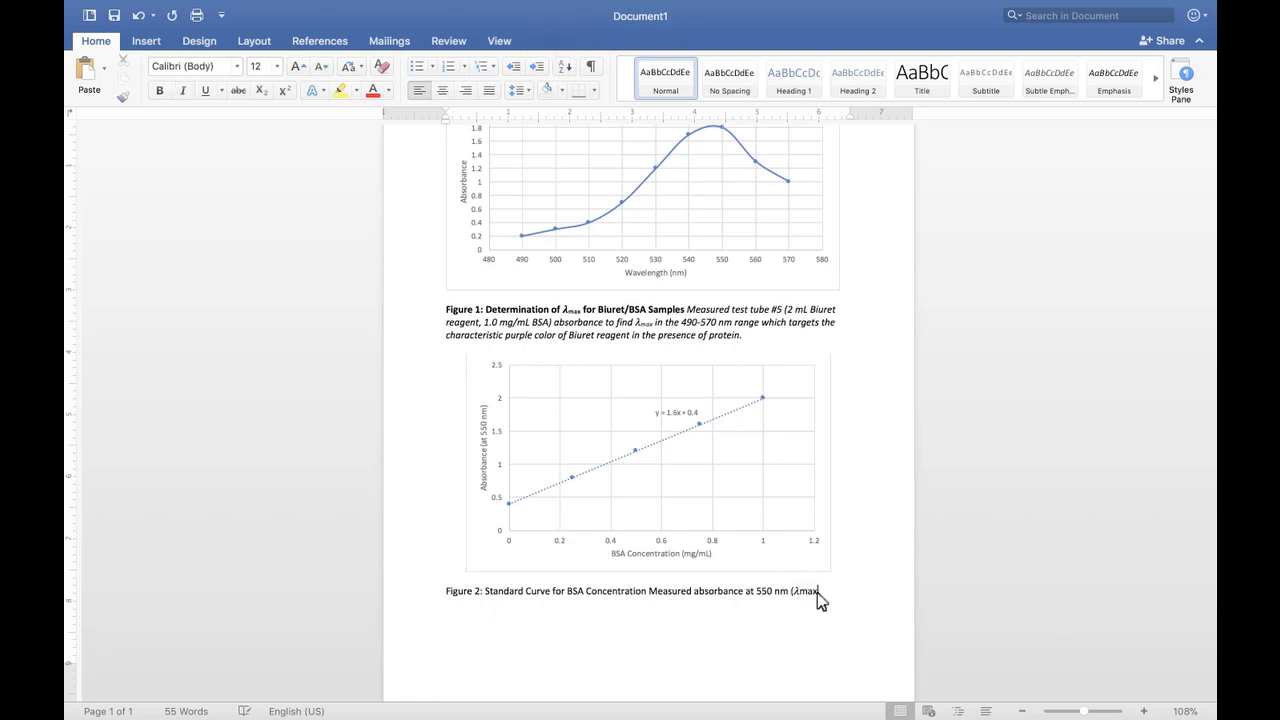
pyautogui.moveTo(818, 591); pyautogui.dragTo(802, 593)
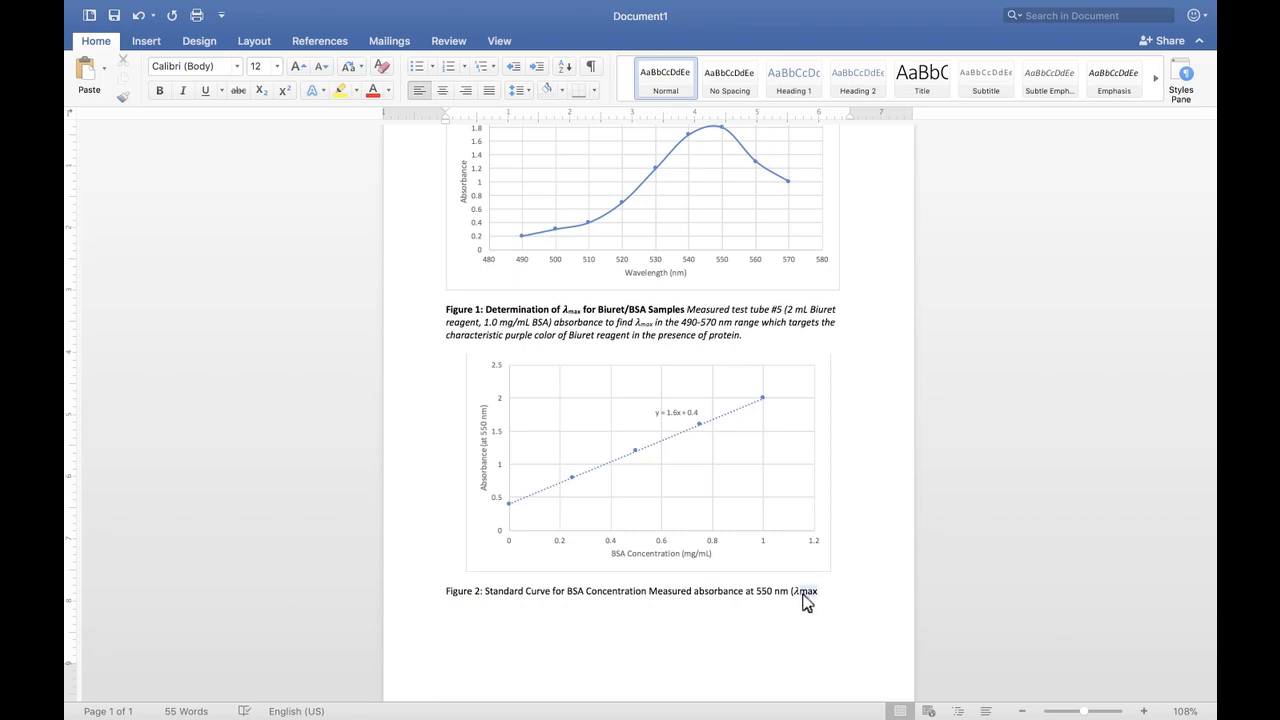
pyautogui.click(259, 92)
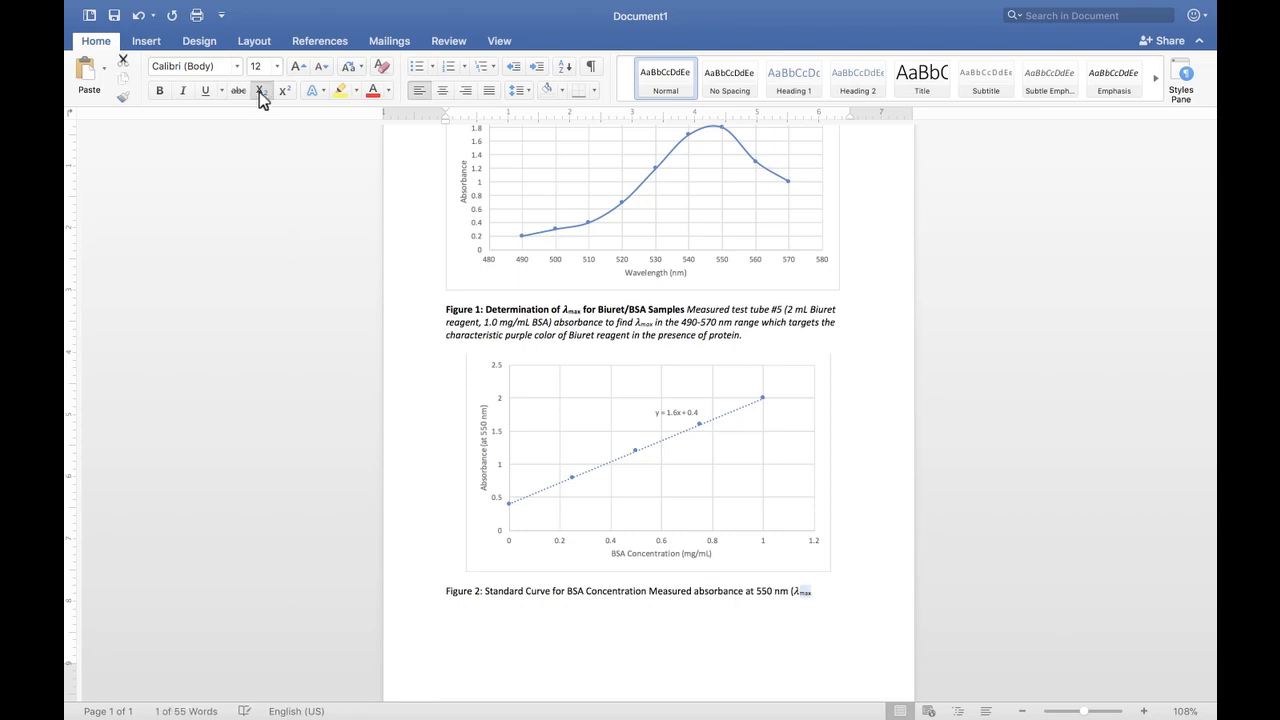
# Continue the caption after λmax with "for Biuret reagent in presence of BSA; see Figure 1)"
pyautogui.click(828, 597)
pyautogui.write('for Biuret reagent in presence of BSA')
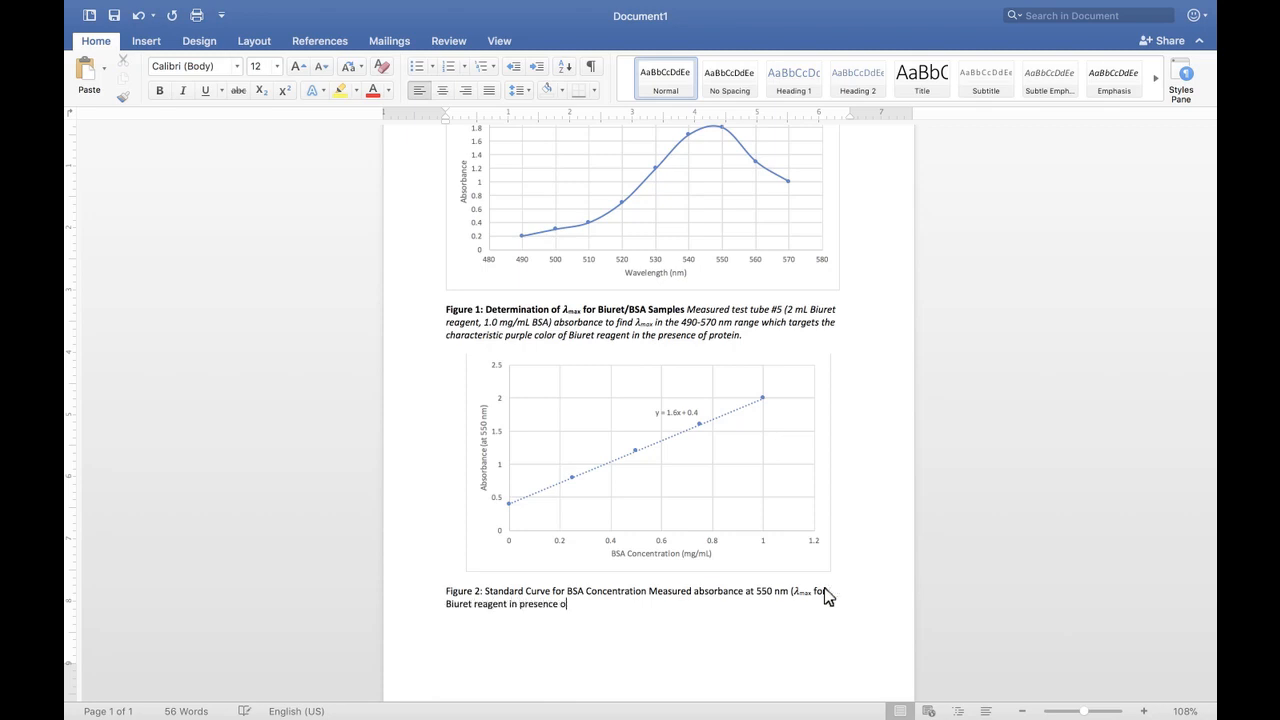
pyautogui.write('; see Figure 1')
pyautogui.write(')')
# Extend the Figure 2 caption with "for 4 BSA standards (test tubes 2-5) and a negative control"
pyautogui.write(' for 4 BSA ')
pyautogui.write('standards')
pyautogui.write(' (test tubes')
pyautogui.write(' 2-5)')
pyautogui.write(' and a')
pyautogui.write(' negative control')
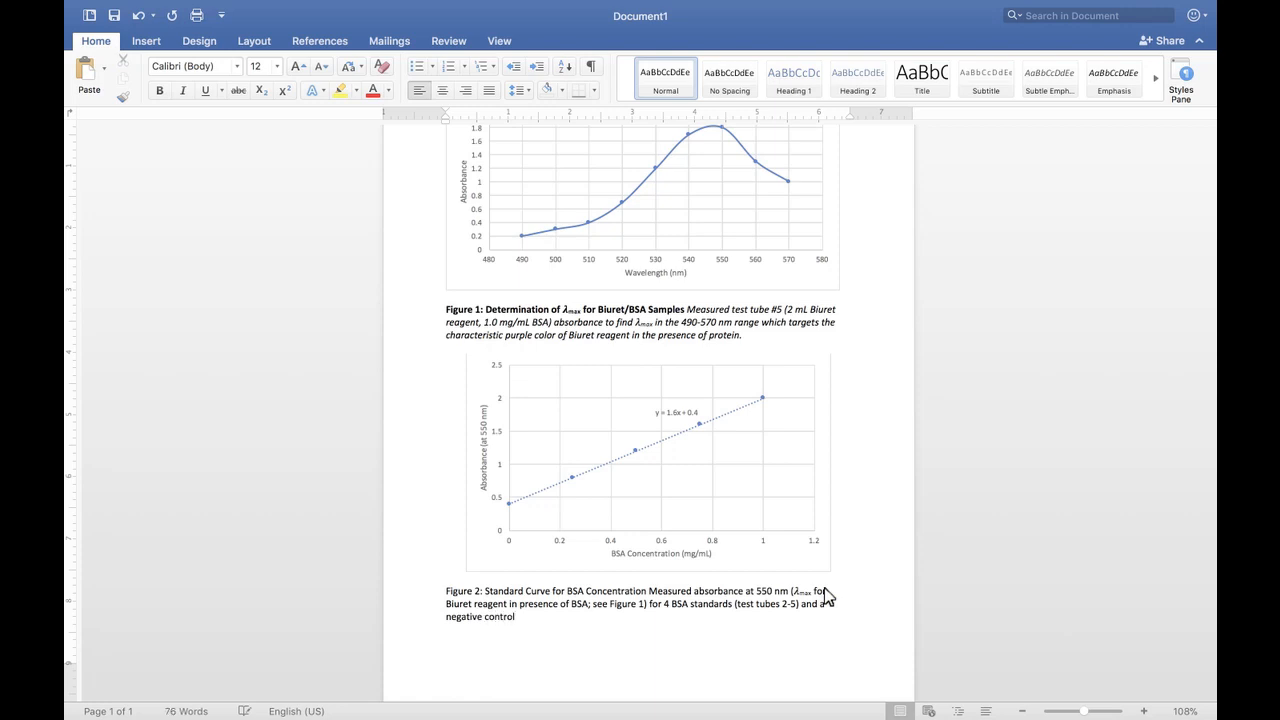
# Add "(test tube 1; no BSA added)" after "negative control", with "test" spelled correctly
pyautogui.write(' (tes tube 1; no BSA added')
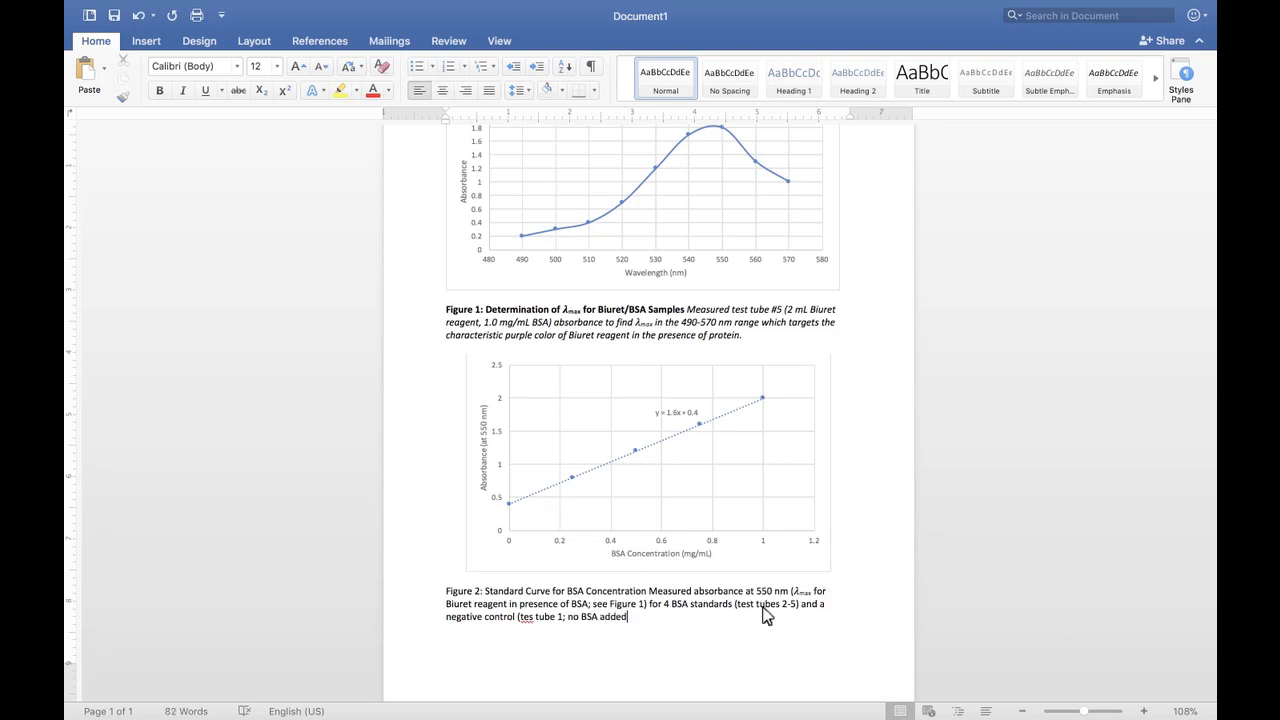
pyautogui.click(533, 617)
pyautogui.write('t')
pyautogui.click(672, 629)
pyautogui.write(')')
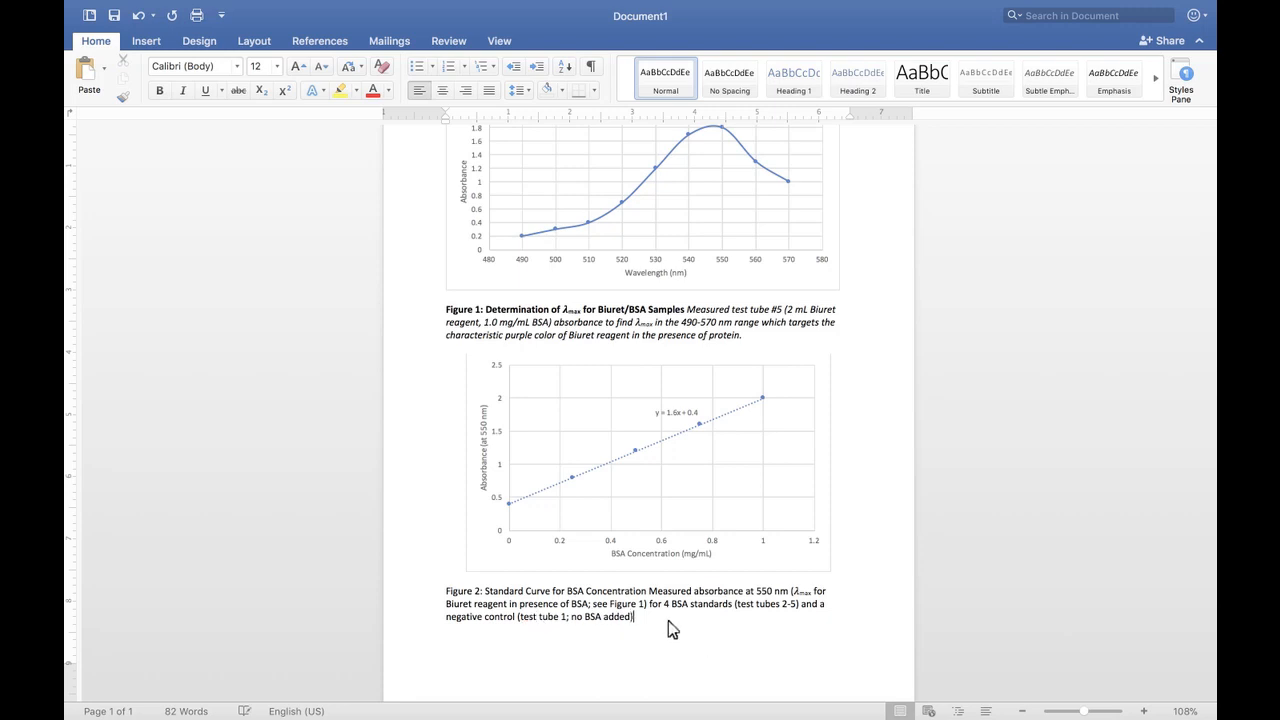
# Add "Standard curve was used to determine BSA concentration (mg/mL) in unknown sample (see Results for absorbance of unknown)." to the caption
pyautogui.write('. STa')
pyautogui.write('ndard curve was')
pyautogui.write('used to determine BSA co')
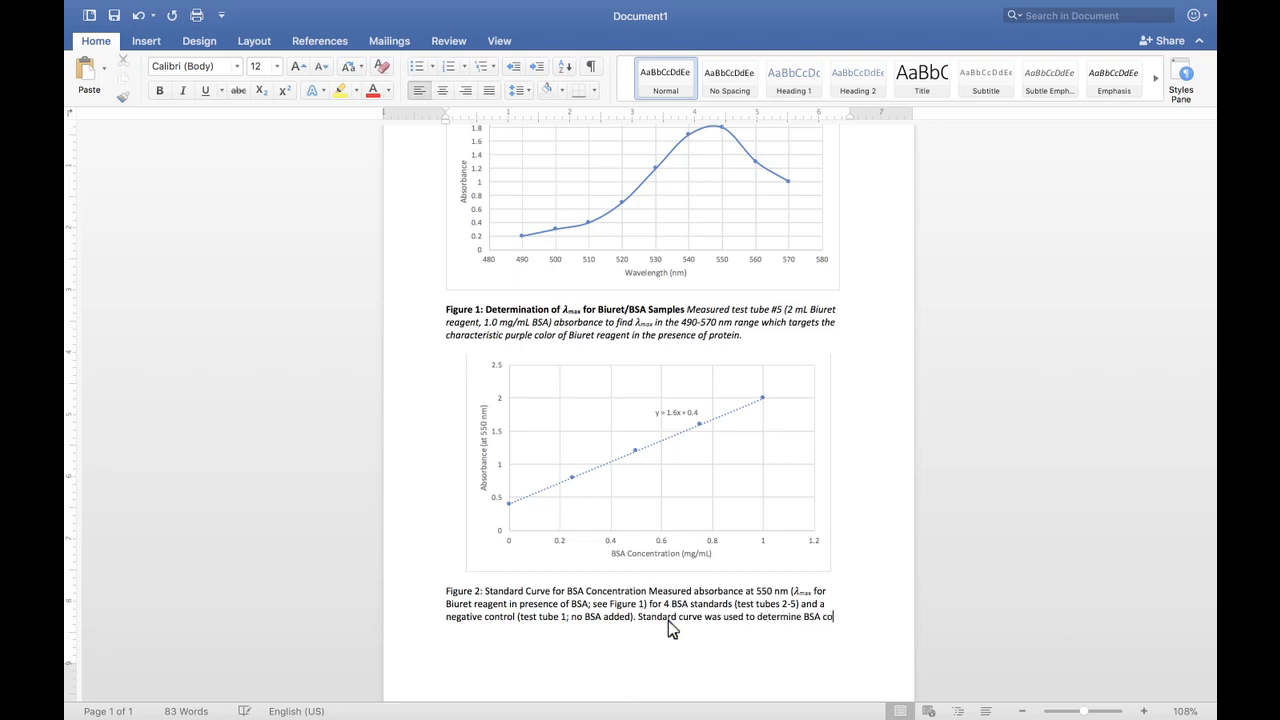
pyautogui.write('ncentration (mg/mL) in u')
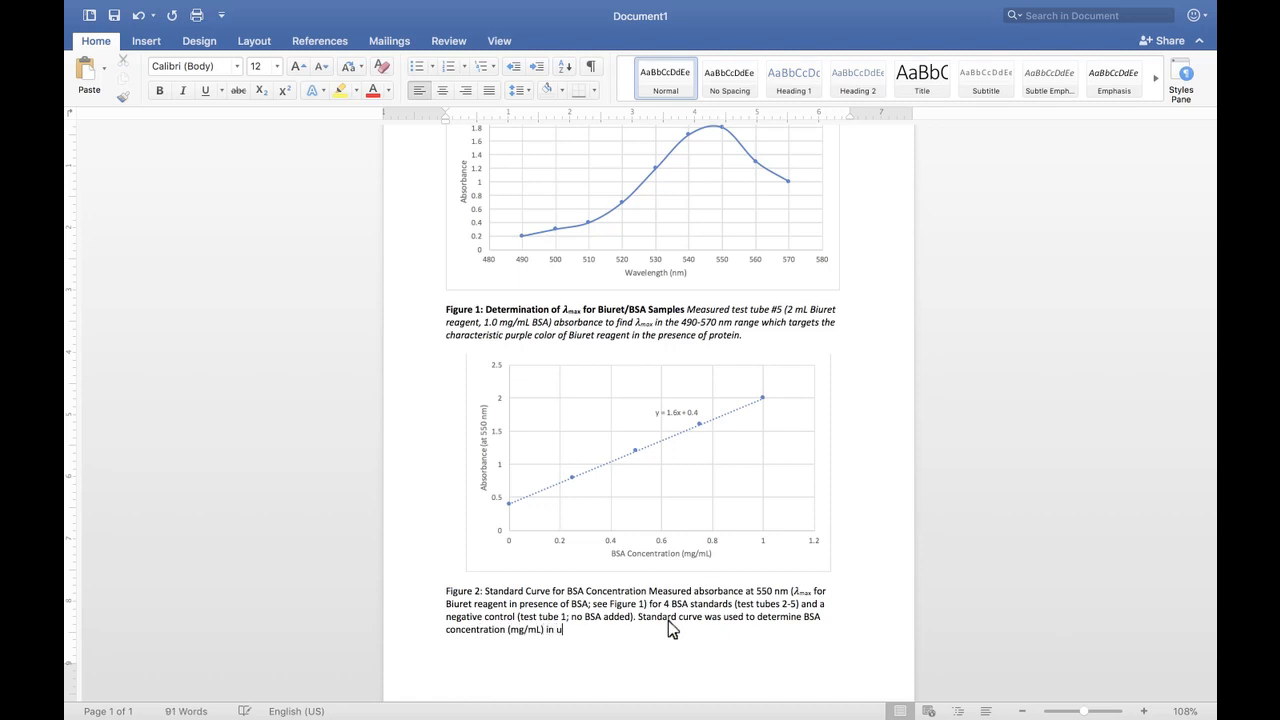
pyautogui.write('nknown sample (see Results for absorbance of unknown).')
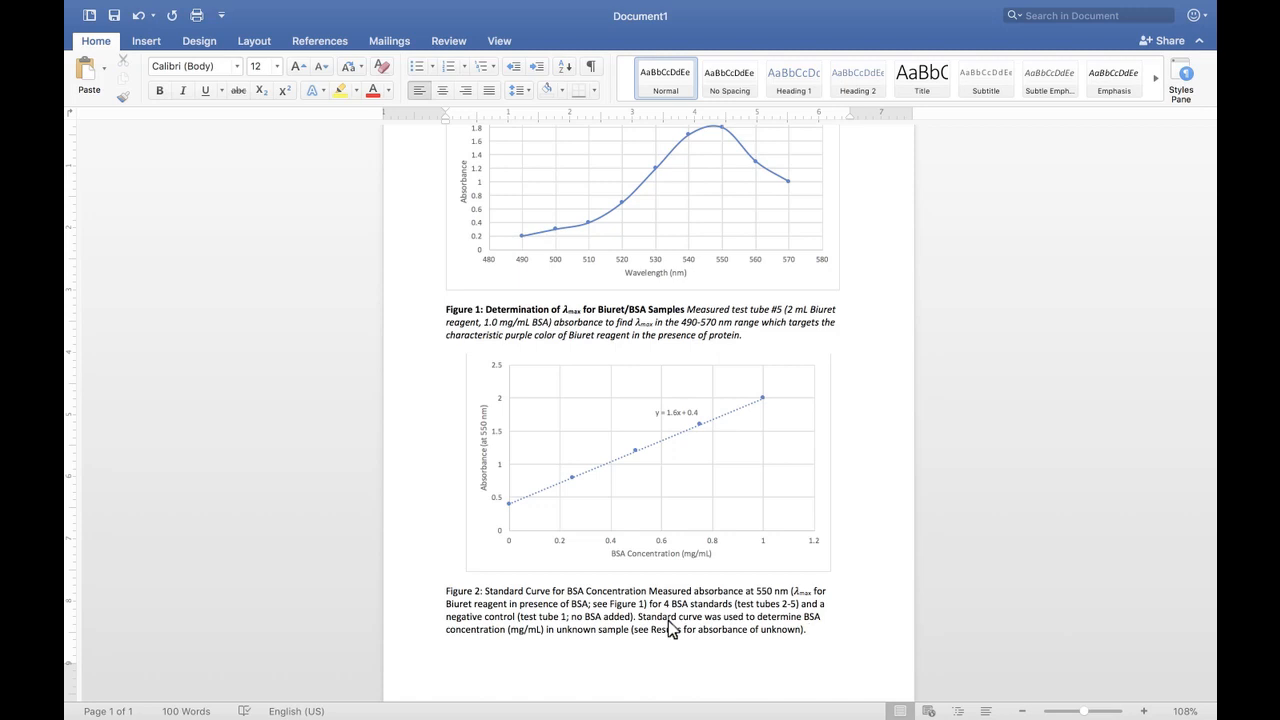
# Widen the standard curve chart slightly so it better fills the width of the text
pyautogui.click(478, 465)
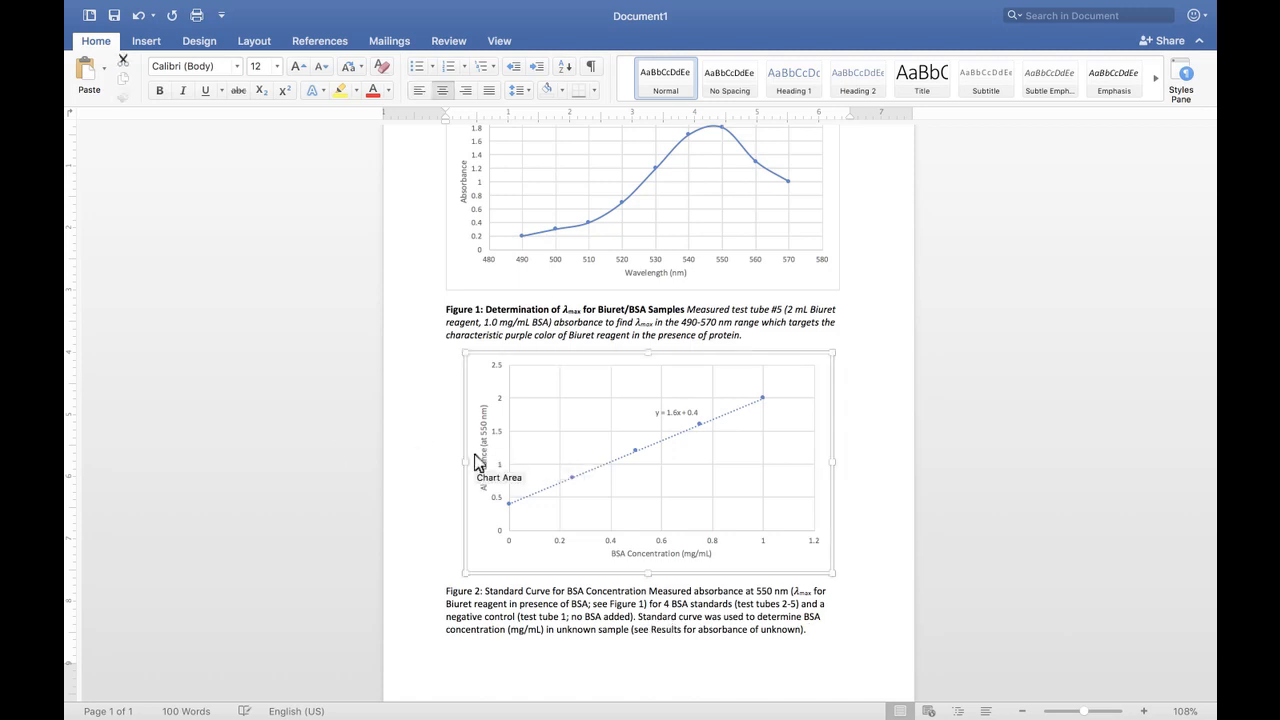
pyautogui.moveTo(463, 463); pyautogui.dragTo(453, 468)
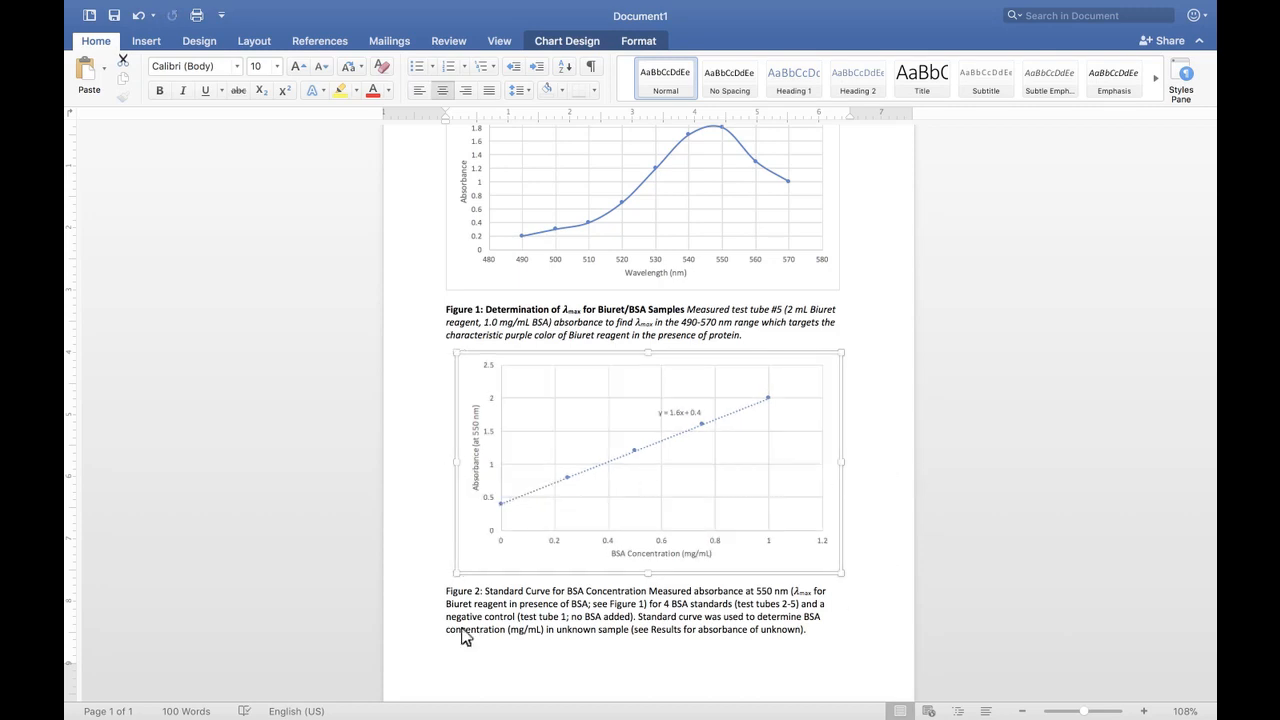
# Make the caption title "Figure 2: Standard Curve for BSA Concentration" bold
pyautogui.click(445, 594)
pyautogui.moveTo(446, 594); pyautogui.dragTo(637, 595)
pyautogui.press('super+b')
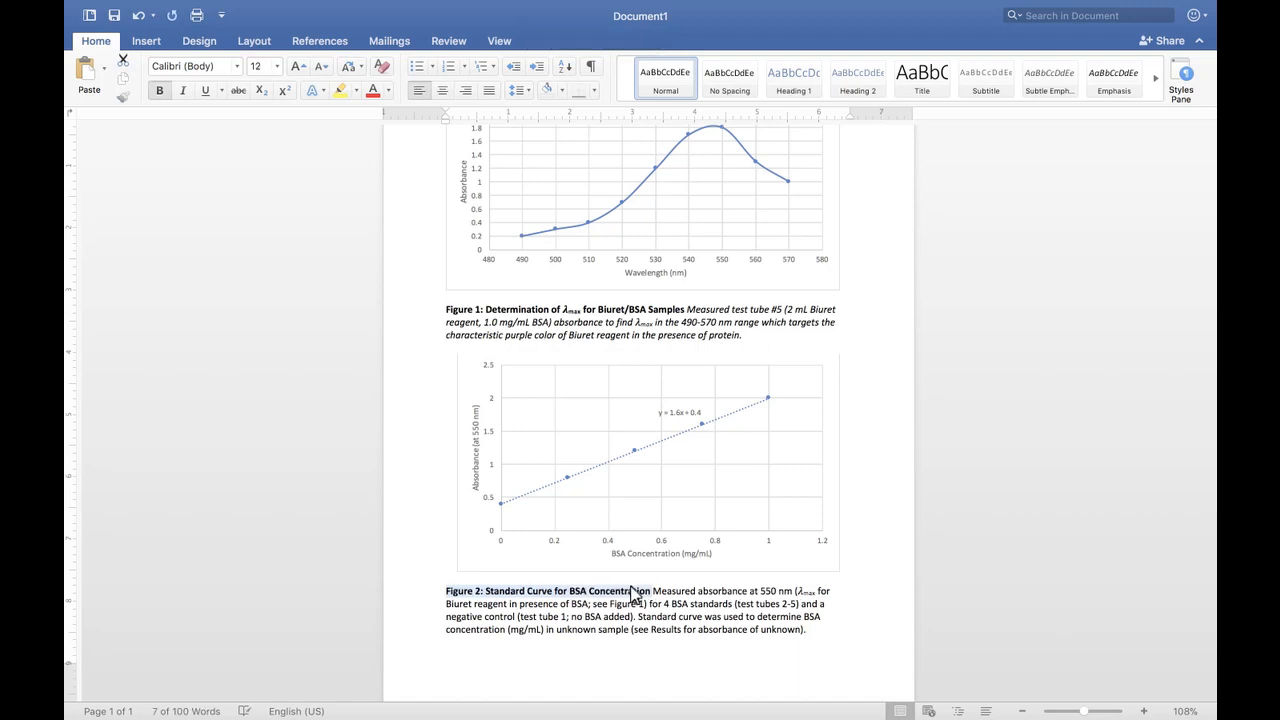
# Italicize the Figure 2 caption's description, from "Measured absorbance" through its final sentence
pyautogui.moveTo(822, 640); pyautogui.dragTo(656, 596)
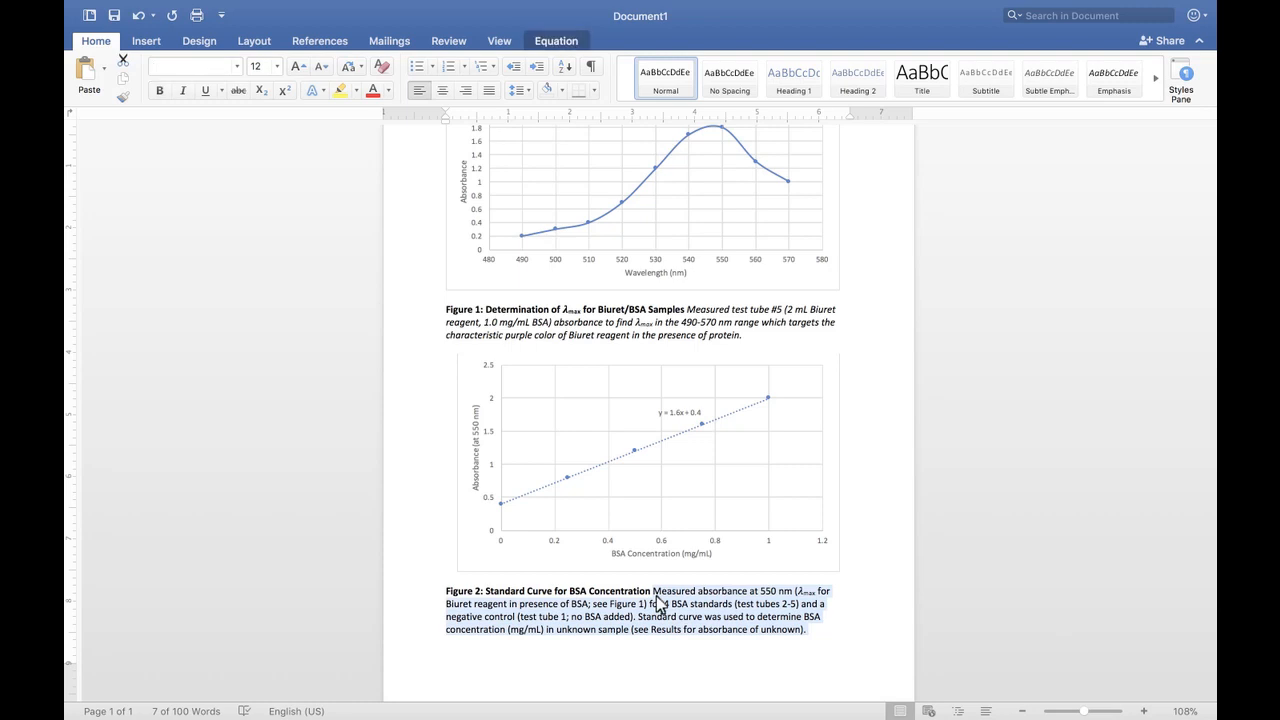
pyautogui.press('super+i')
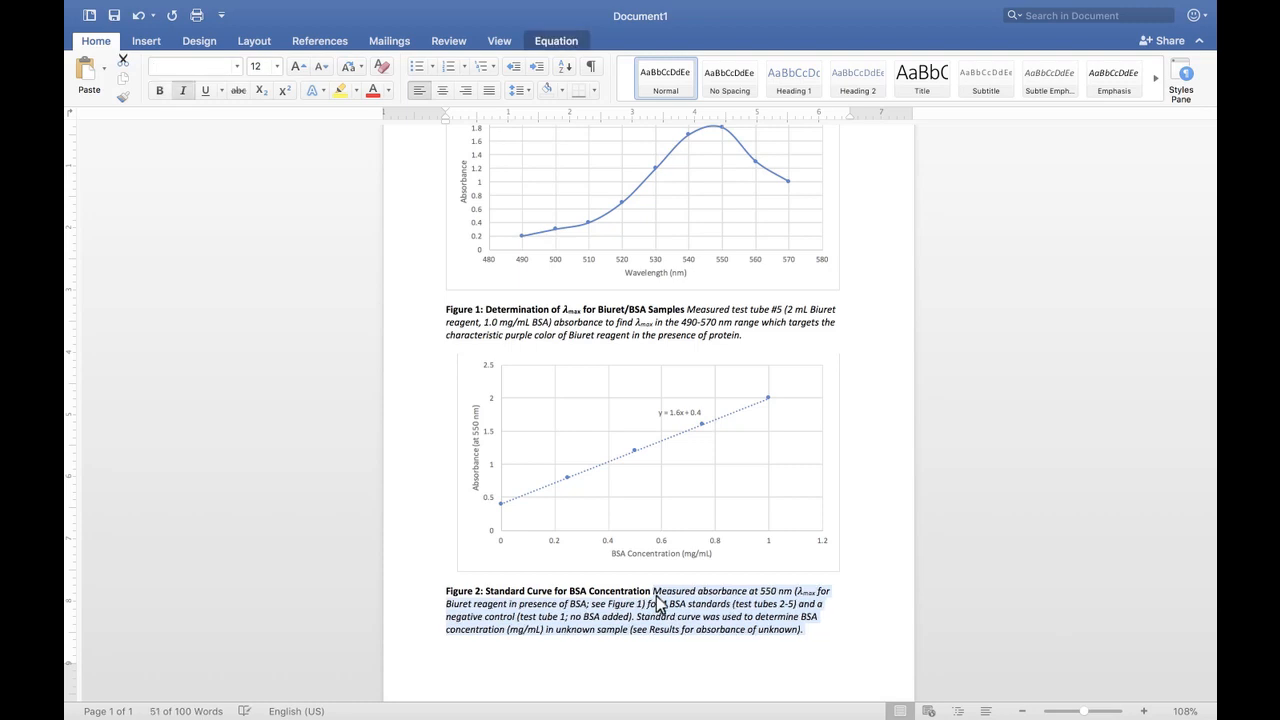
pyautogui.click(813, 633)
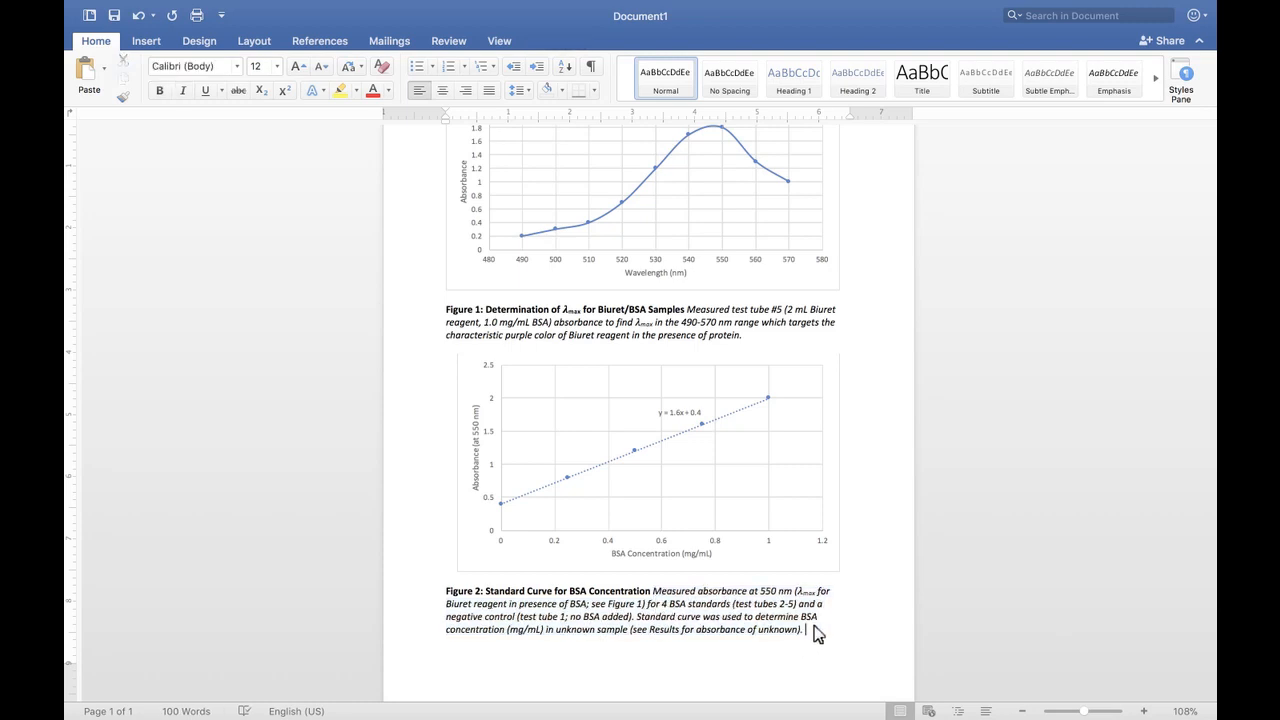